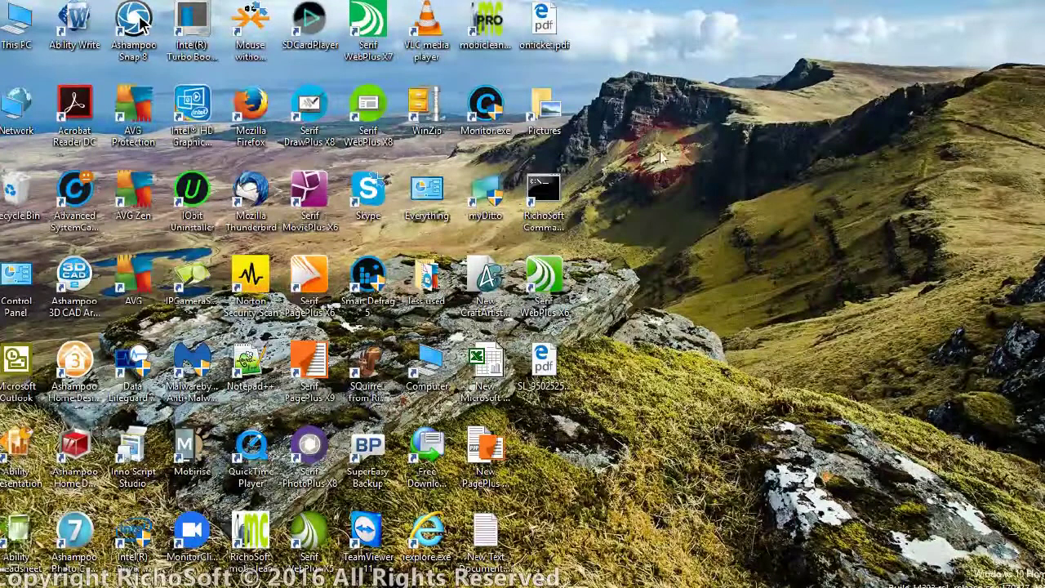
- Launch mobiclean Pro from its desktop icon and bring up the published-folder selection dialog
click(487, 28)
double_click(487, 28)
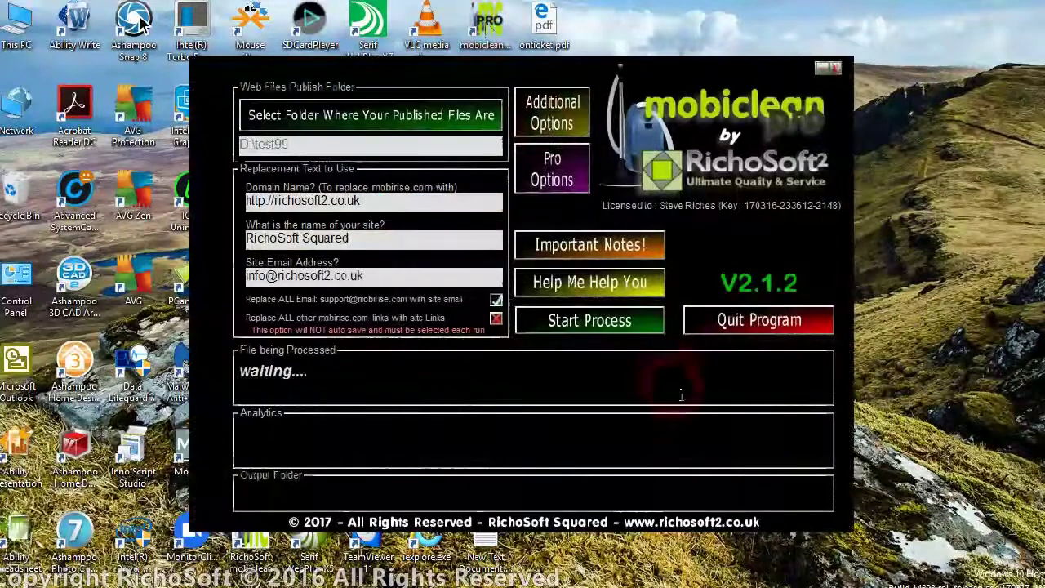
click(707, 376)
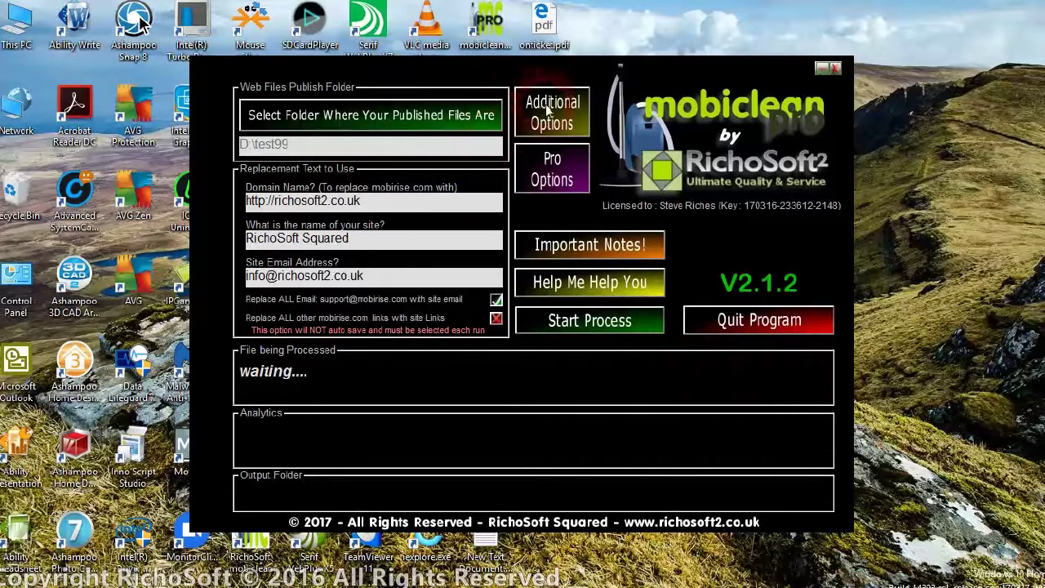
click(466, 233)
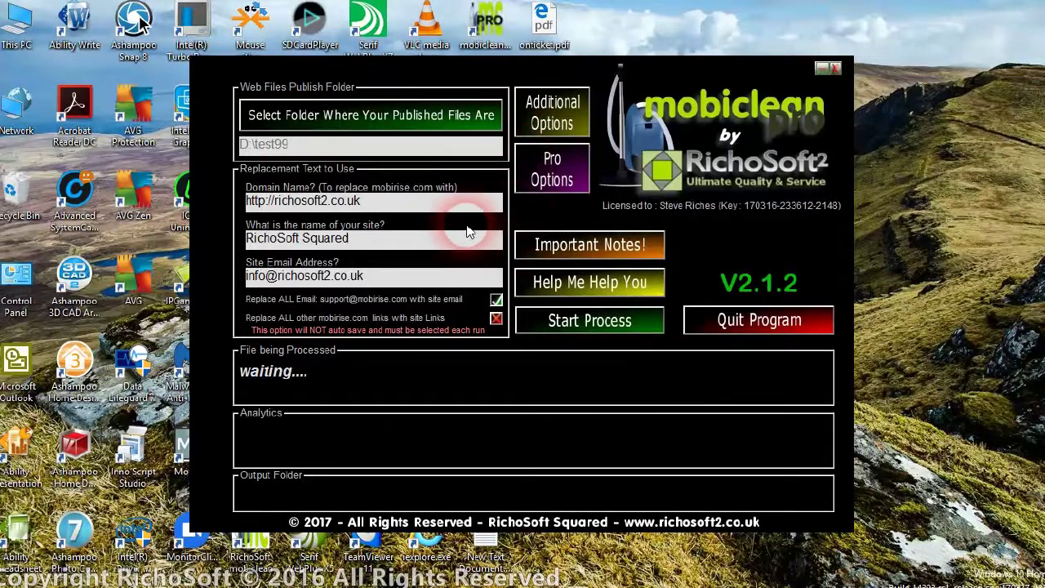
click(433, 237)
click(377, 124)
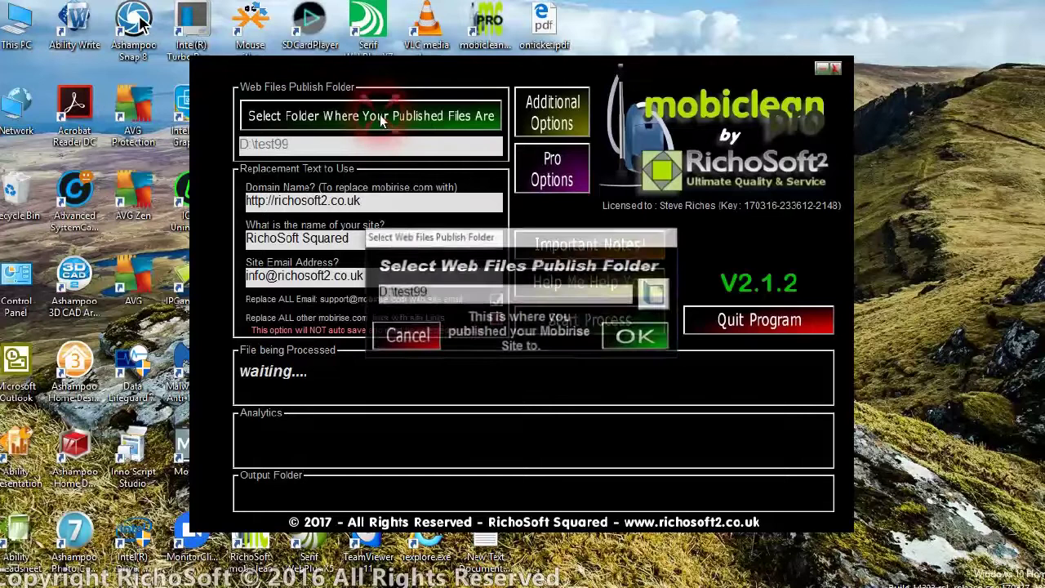
click(426, 295)
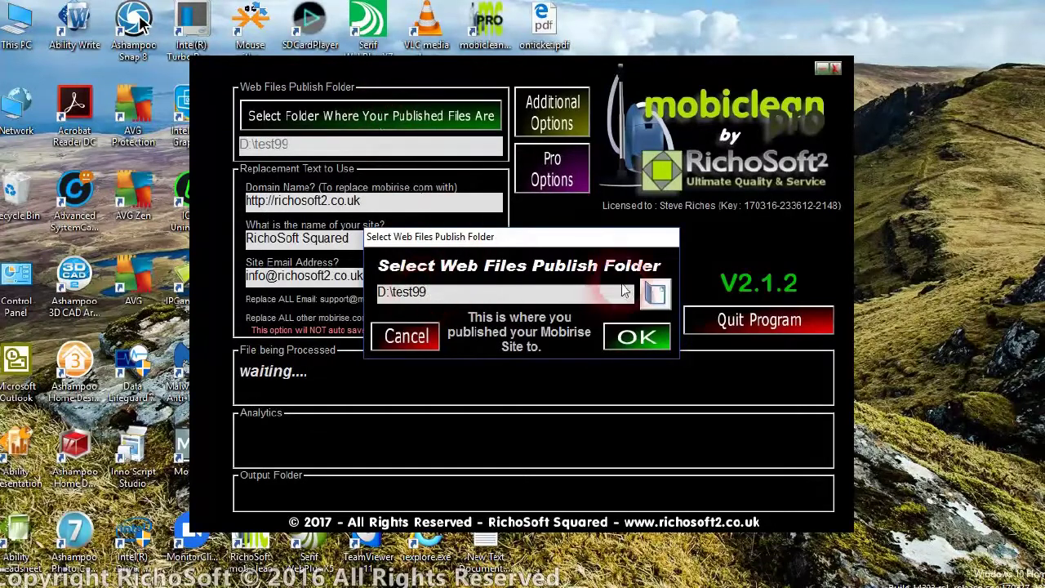
- Browse This PC > Data (D:) > test99 and confirm D:\test99 as the publish folder
click(655, 294)
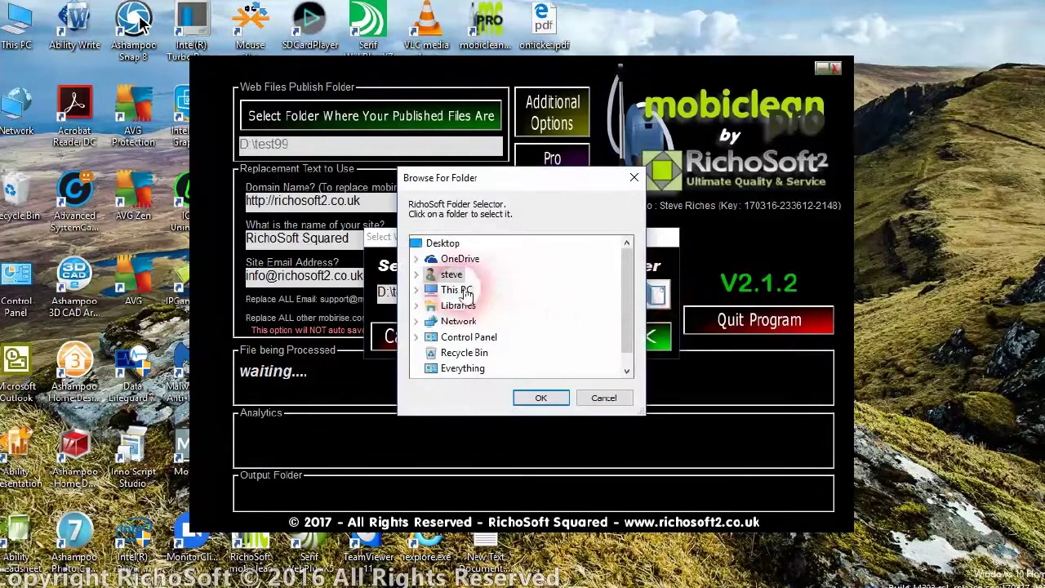
click(416, 294)
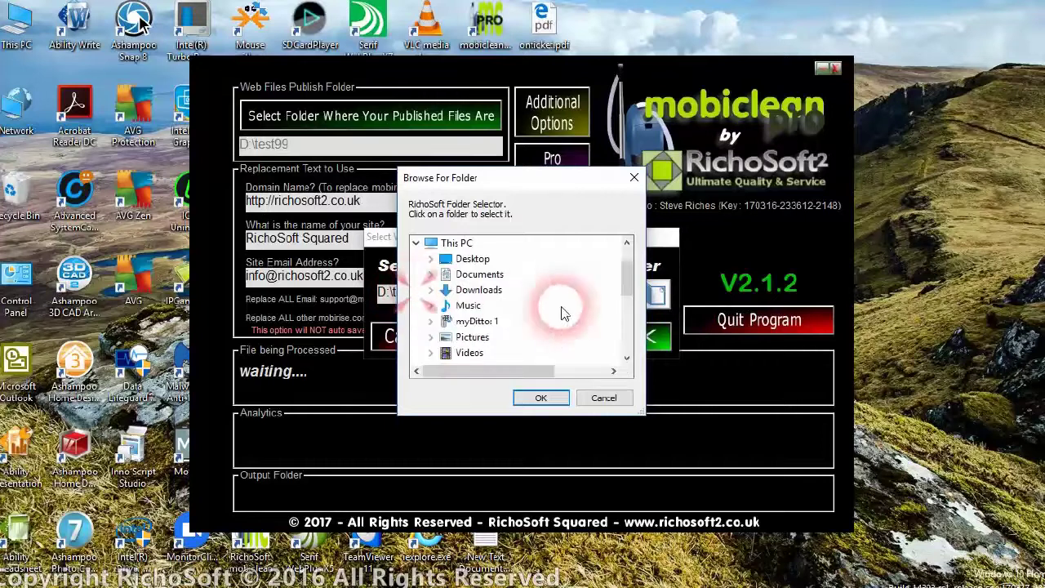
drag(625, 273, 613, 325)
double_click(474, 321)
click(483, 322)
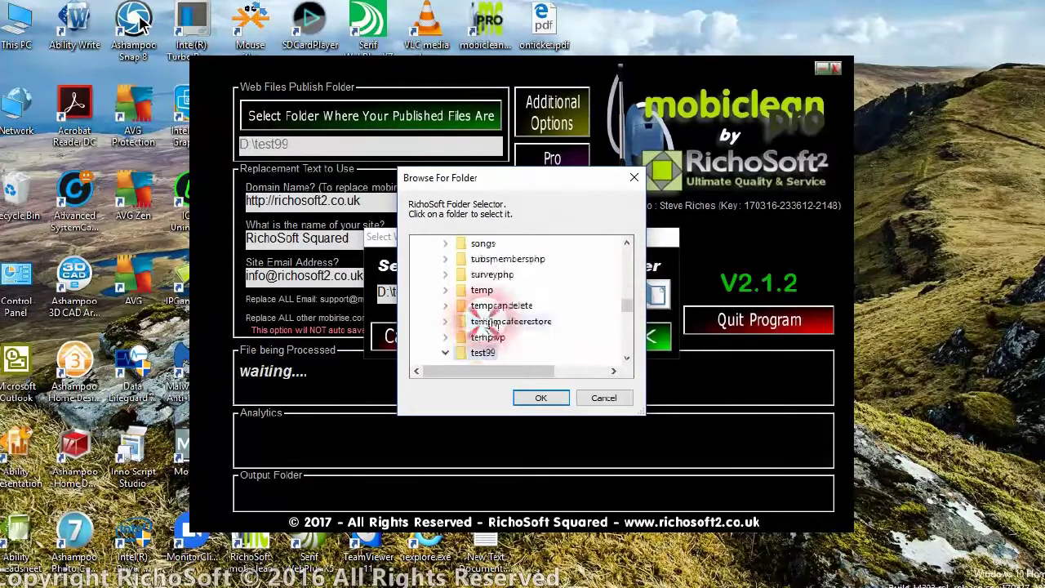
click(531, 398)
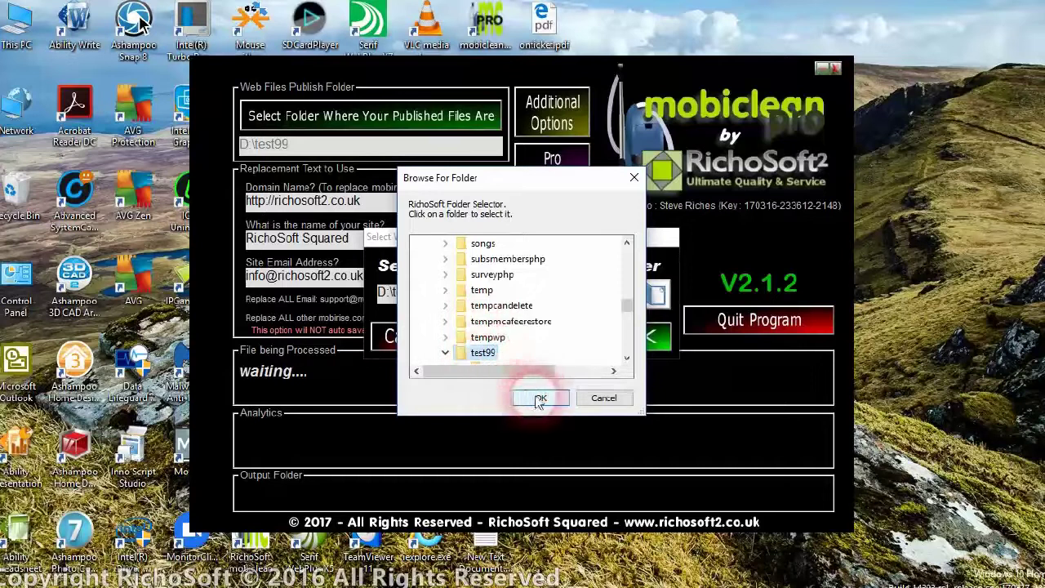
click(637, 336)
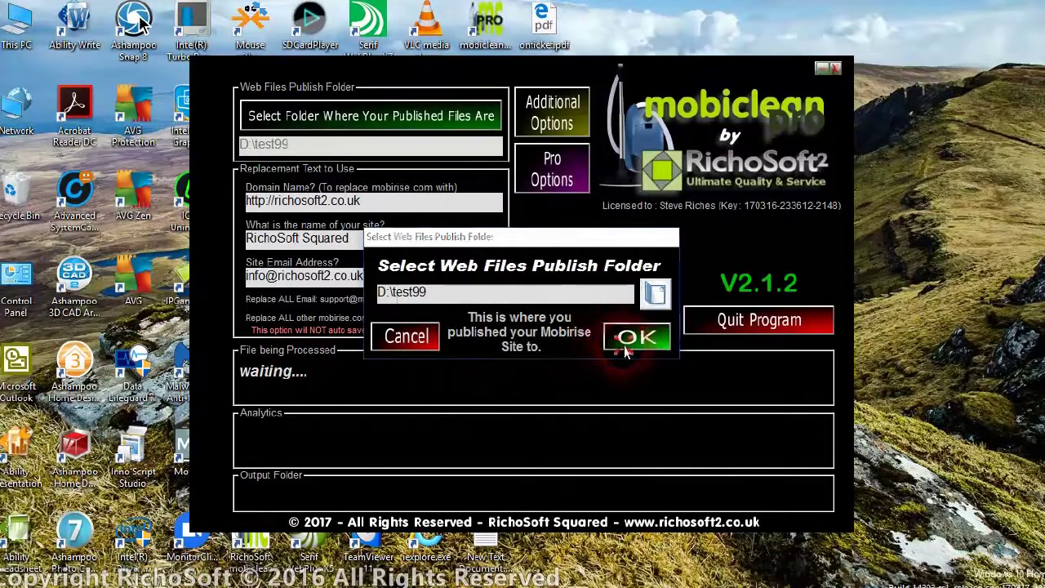
mouse_move(151, 576)
click(199, 508)
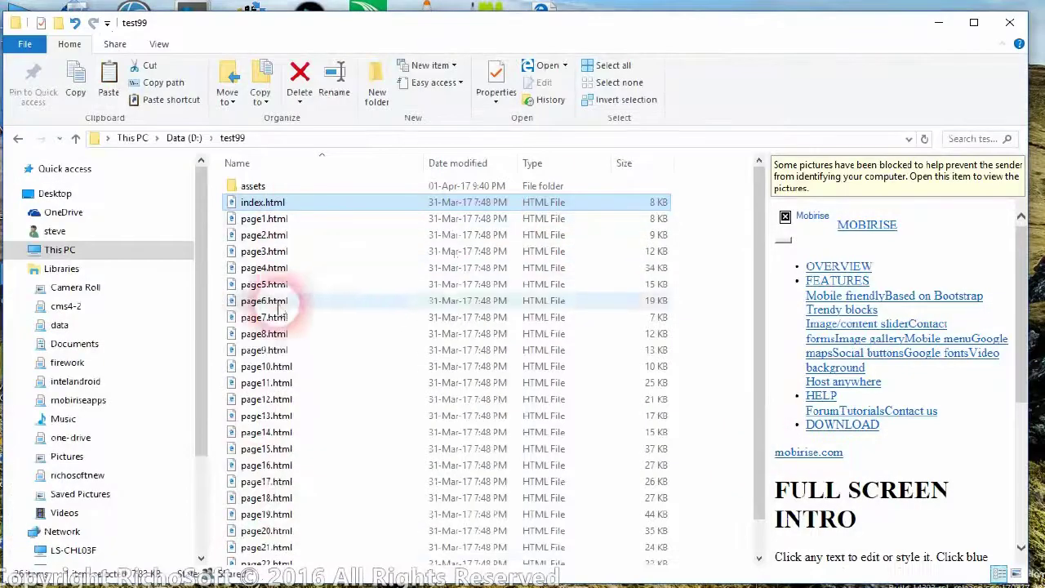
scroll(347, 300, down, 3)
scroll(345, 296, up, 3)
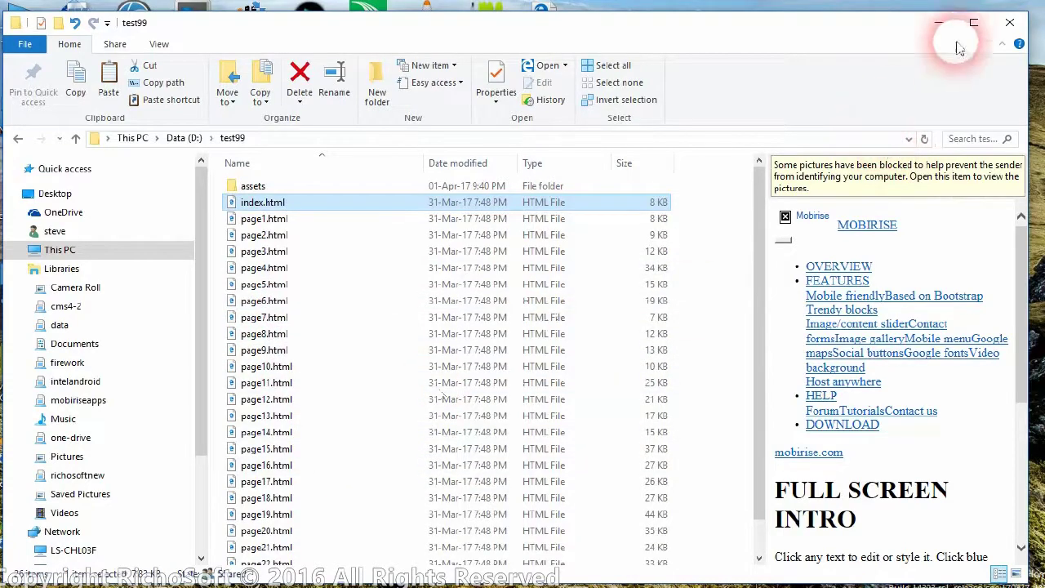
click(937, 22)
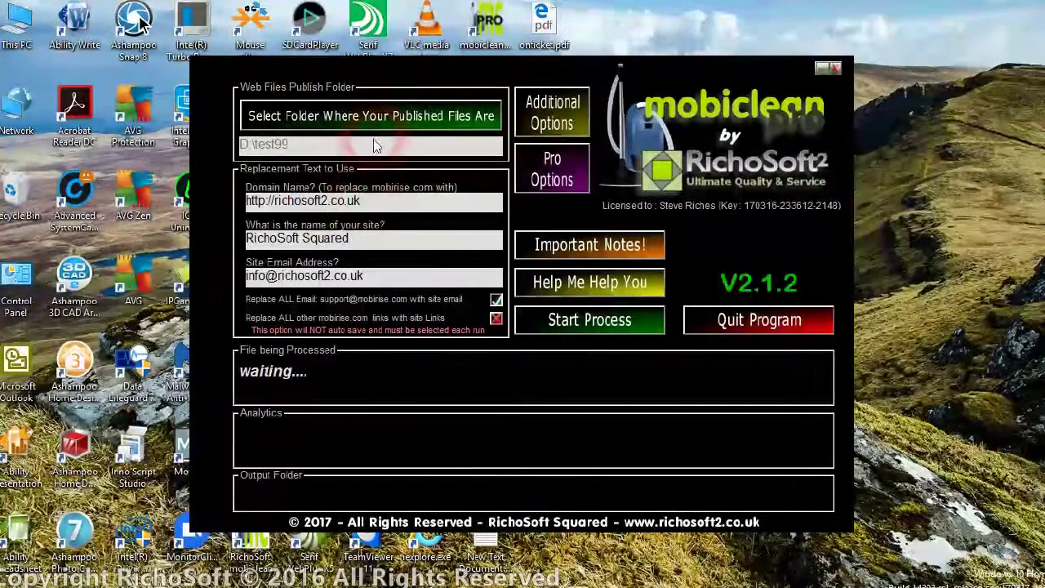
click(376, 207)
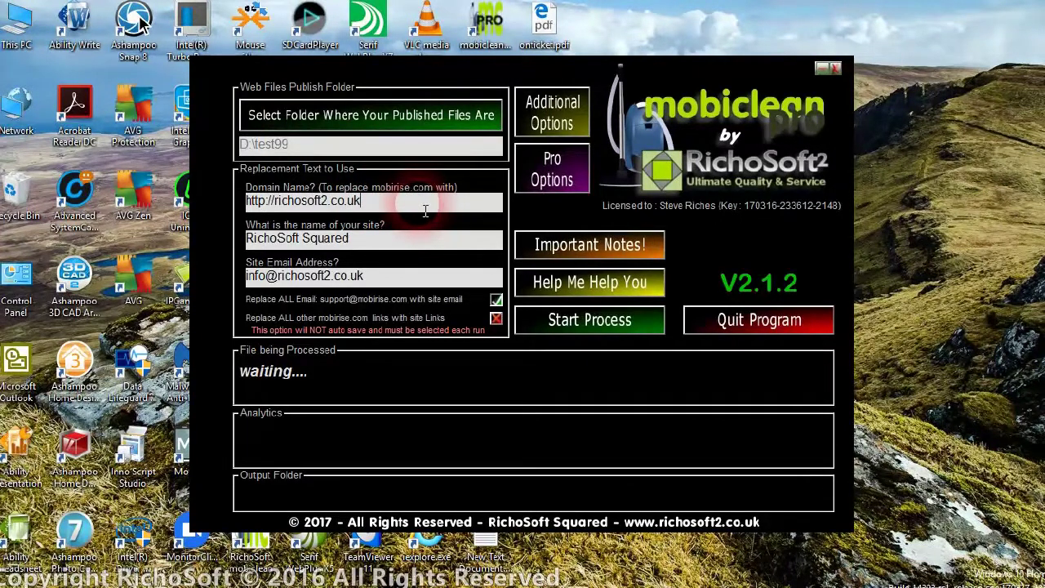
drag(424, 210, 221, 205)
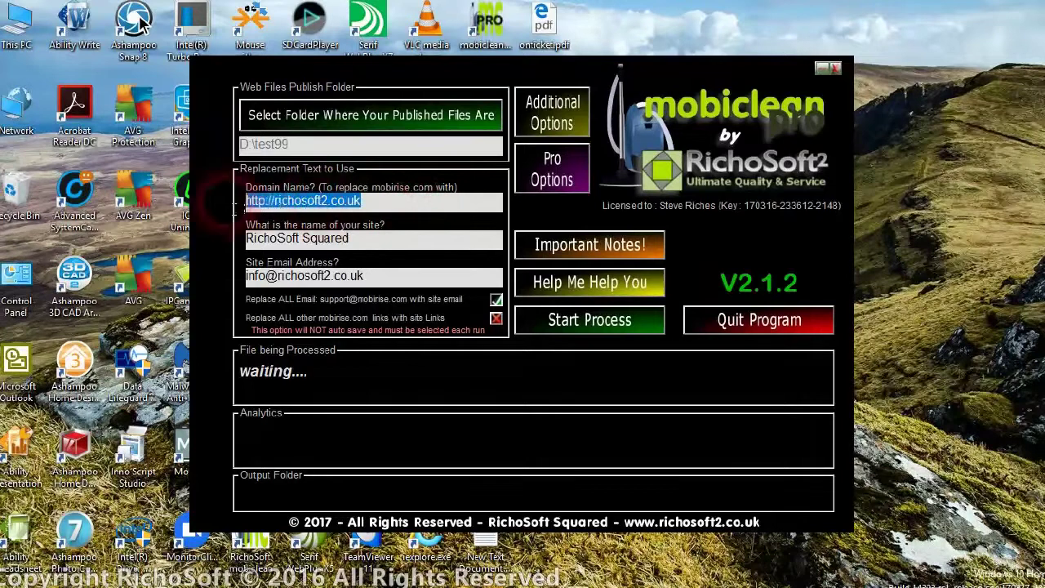
click(386, 206)
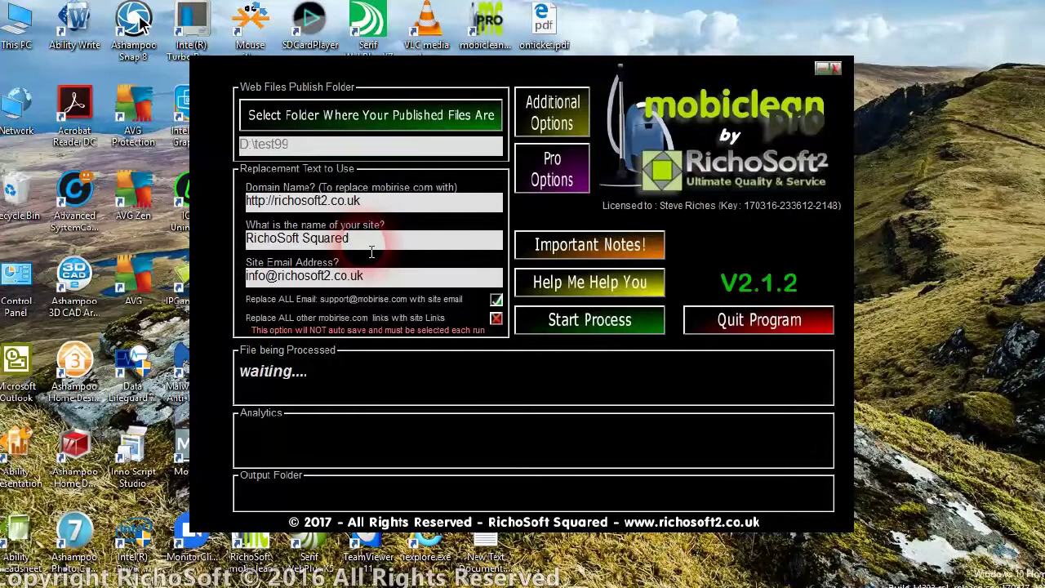
drag(360, 239, 227, 273)
click(385, 236)
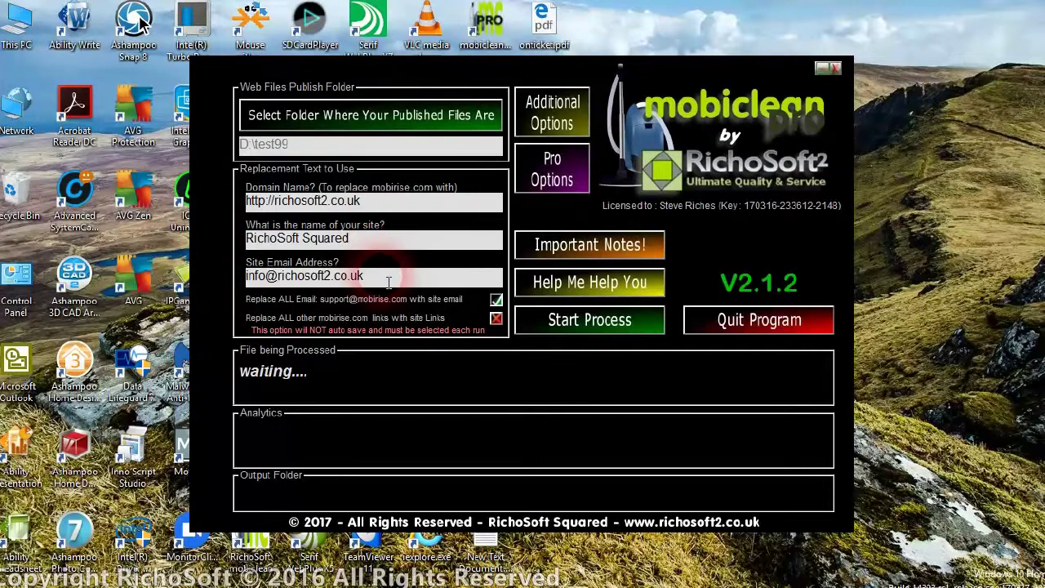
click(351, 283)
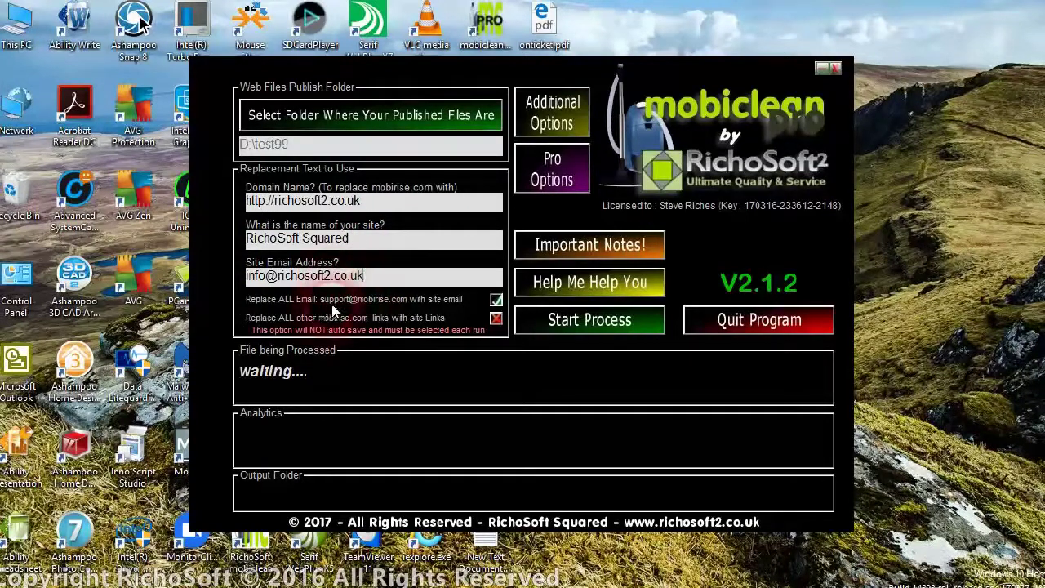
click(390, 282)
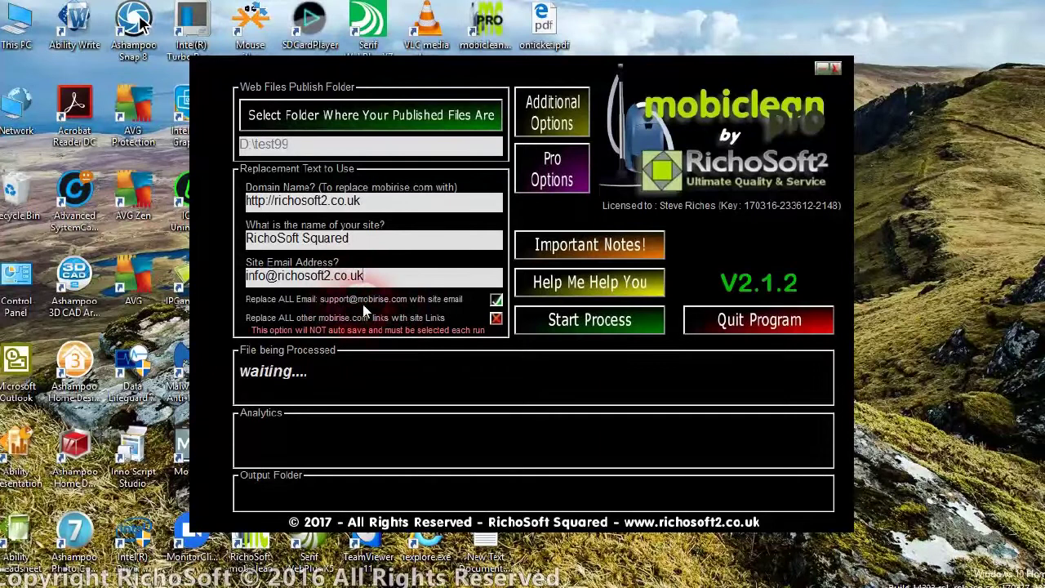
click(385, 282)
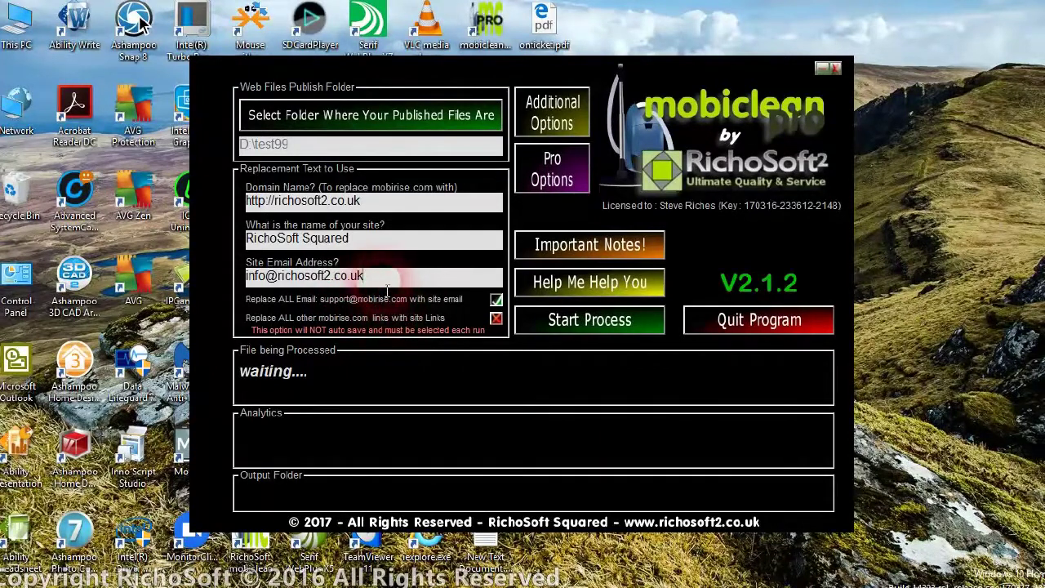
drag(381, 282, 237, 282)
click(394, 284)
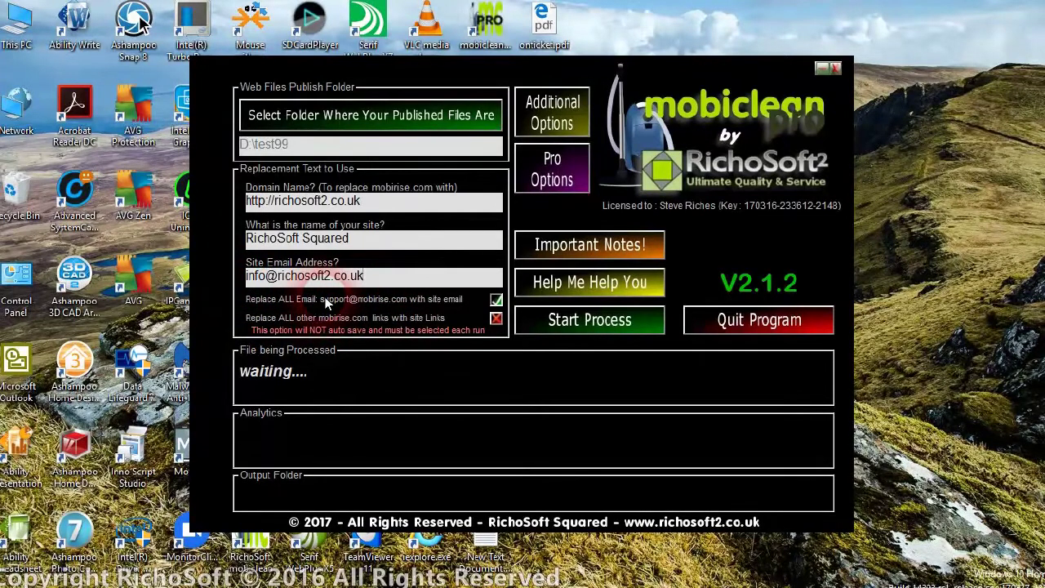
- Keep Replace ALL Email on, tick Replace ALL other mobirise.com links, and accept the prototype warning
click(496, 301)
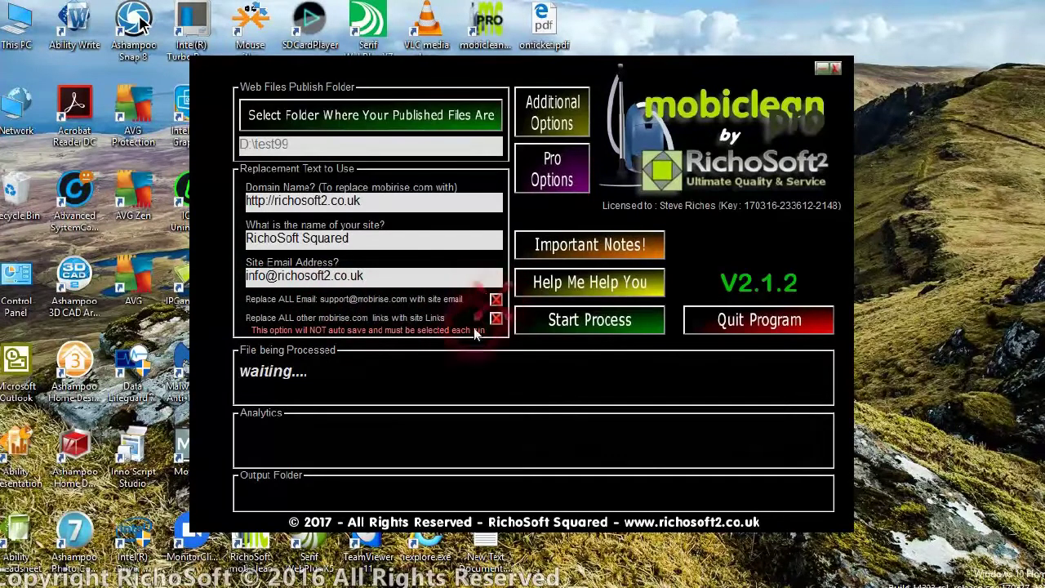
click(496, 300)
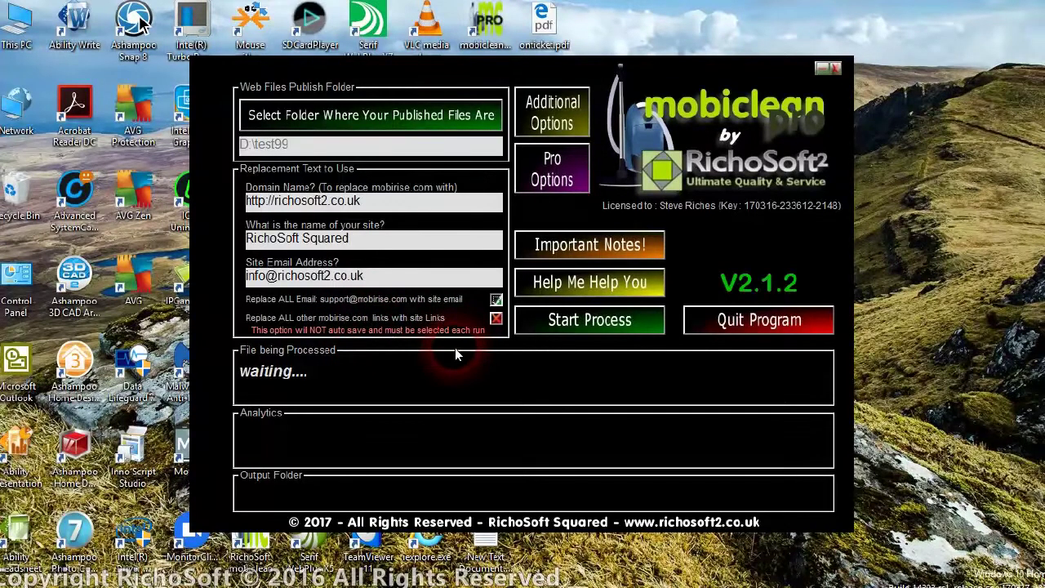
click(495, 319)
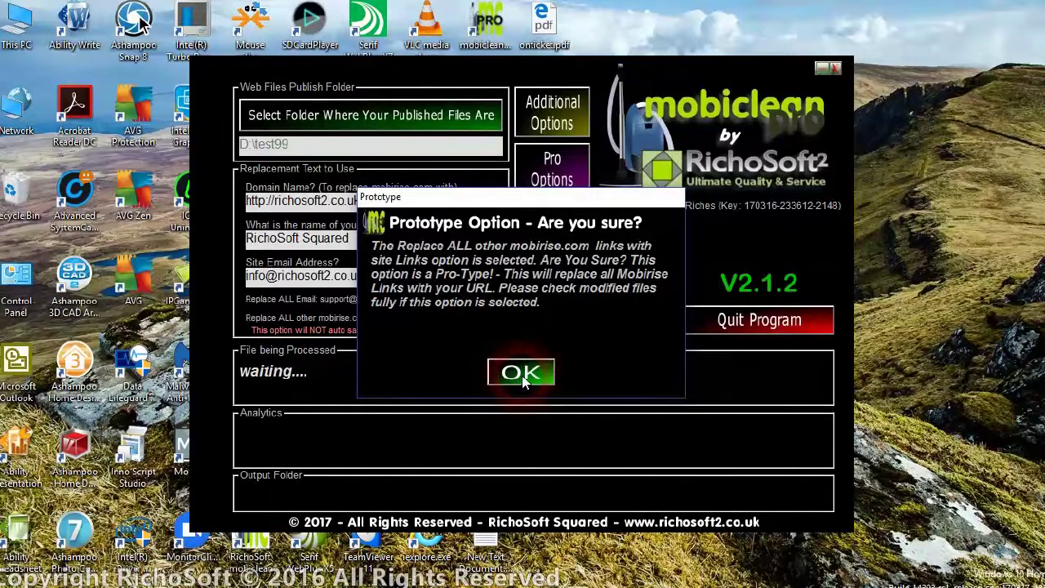
click(523, 378)
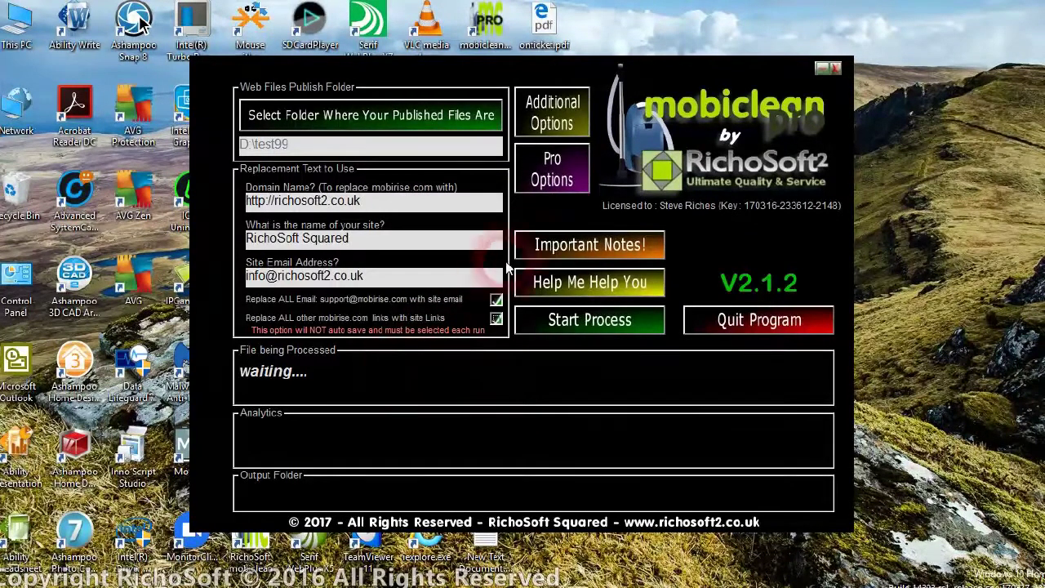
- In Additional Standard Options, keep 'Add the Comment Below' ticked with 'This is a Test Comment'
click(560, 116)
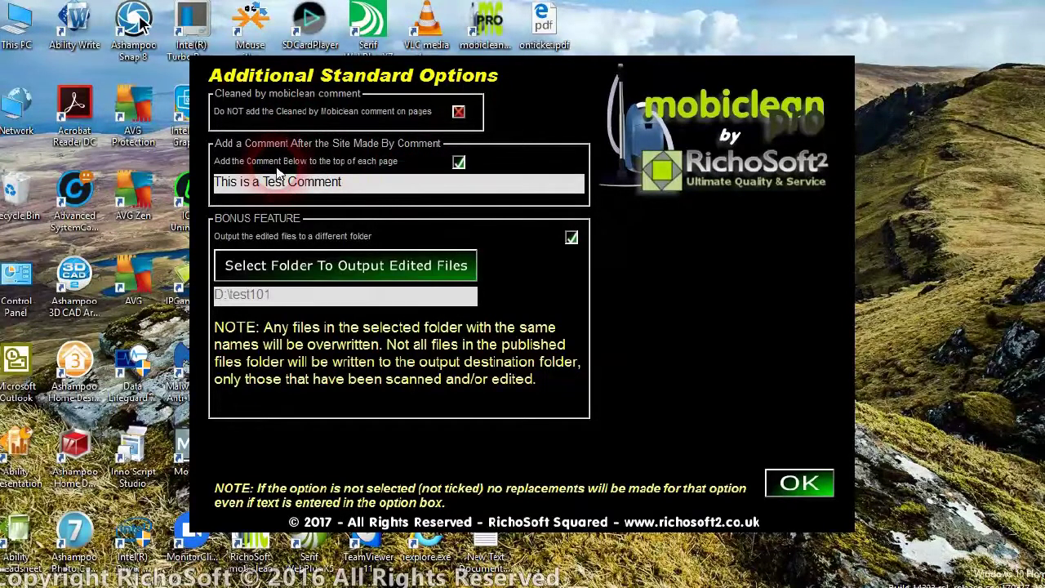
click(398, 188)
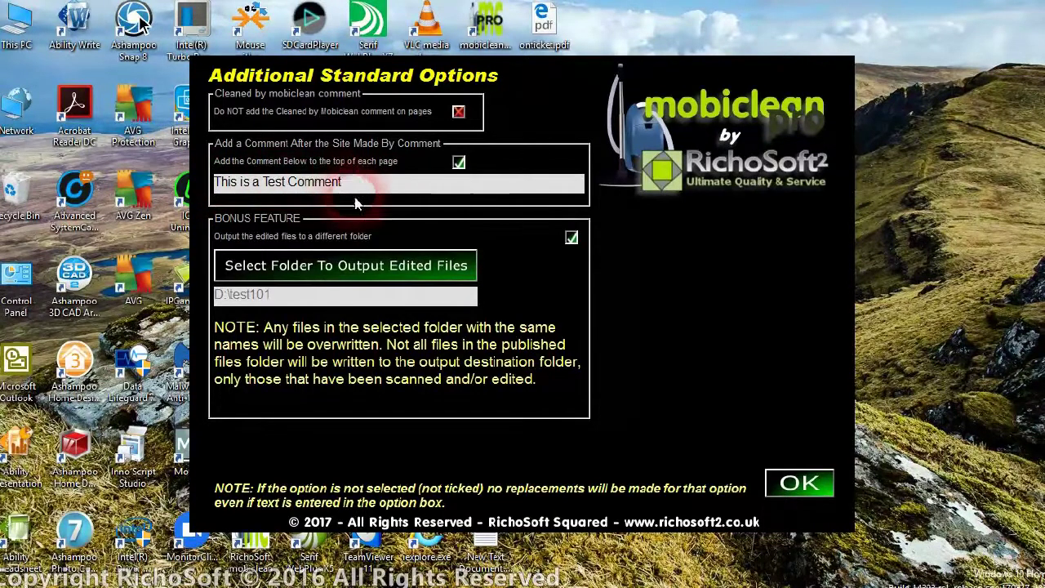
click(458, 162)
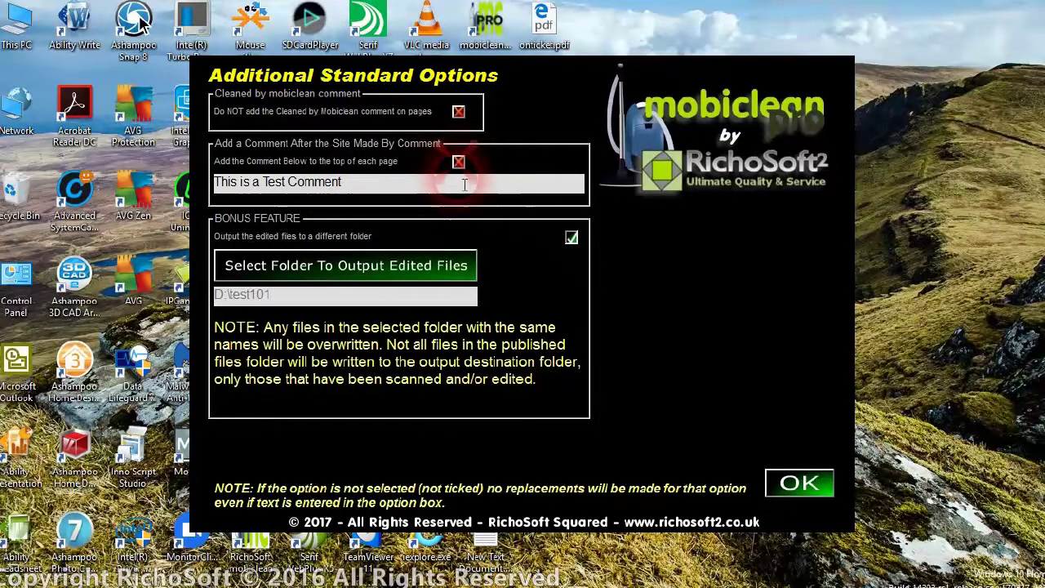
click(457, 162)
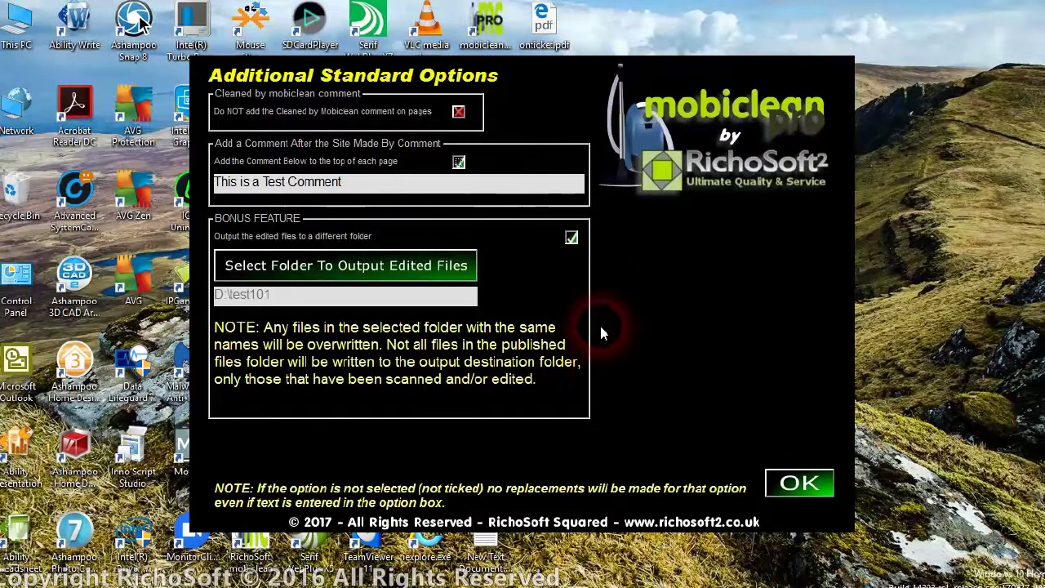
- Leave 'Output the edited files to a different folder' ticked and confirm the additional options
click(571, 236)
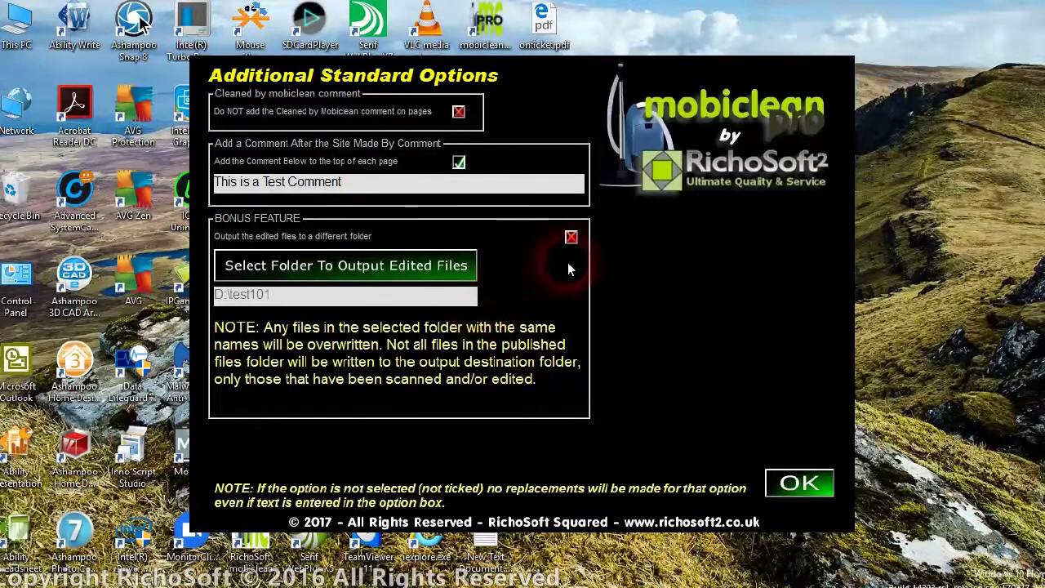
click(571, 237)
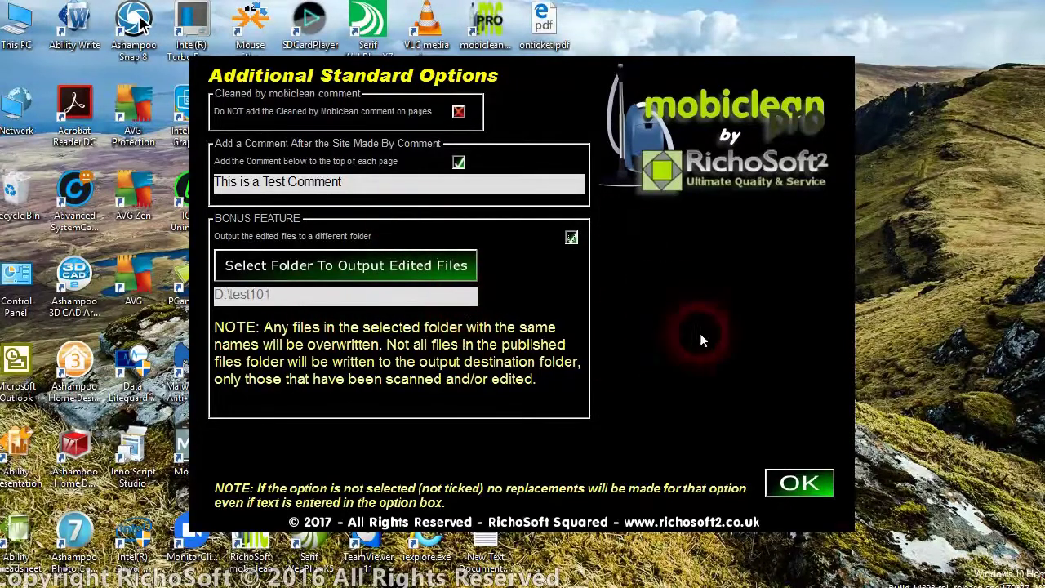
click(804, 484)
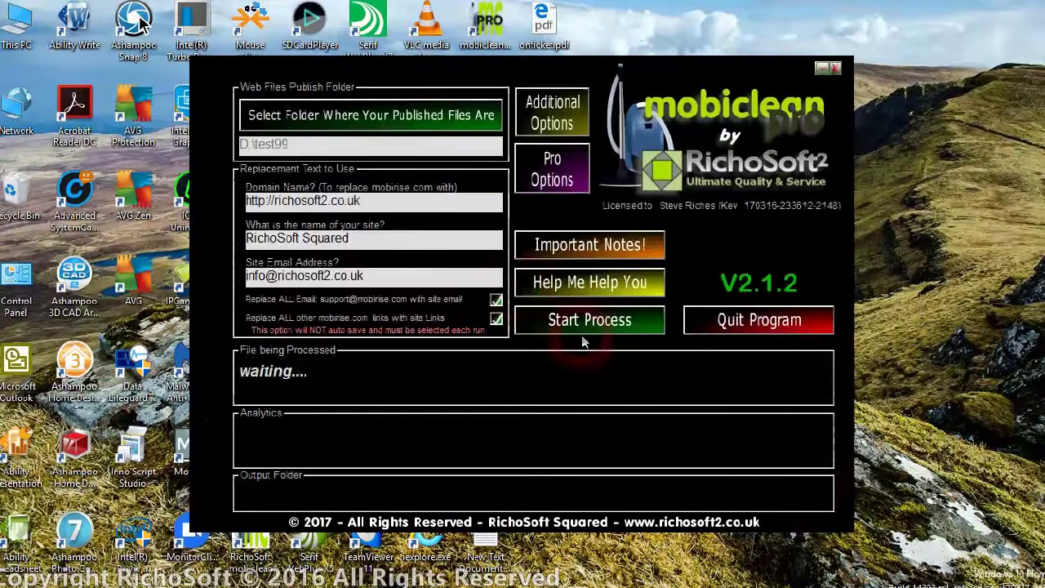
- Open PRO Options, keeping the Author Meta Tag and HTML language options ticked
click(545, 180)
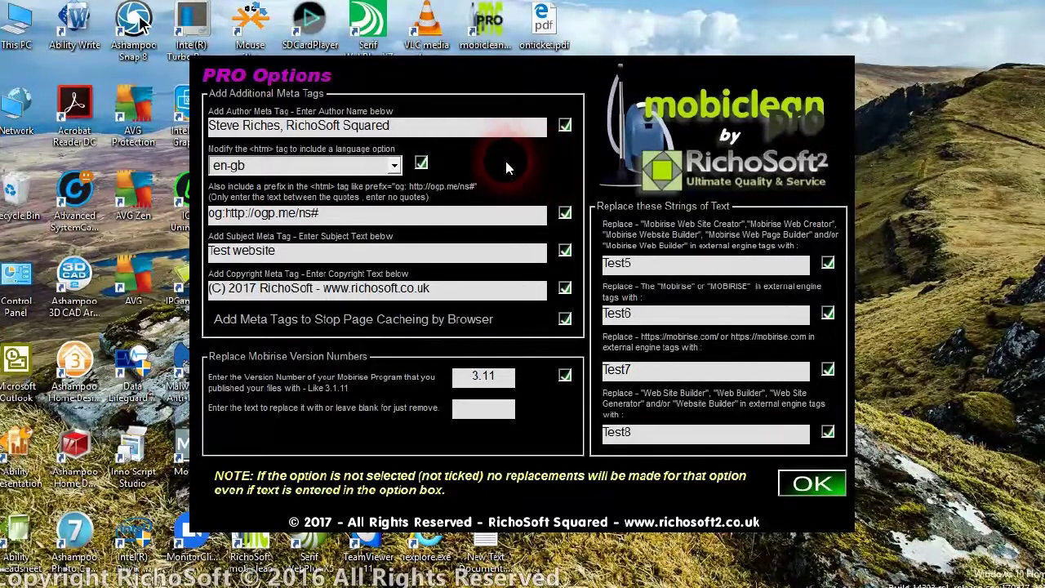
click(563, 127)
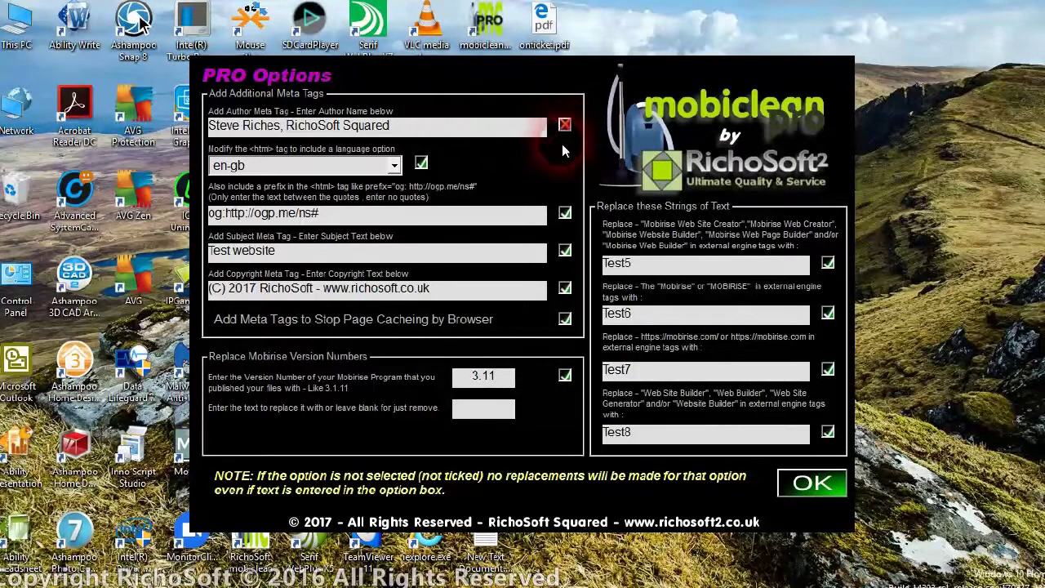
click(563, 126)
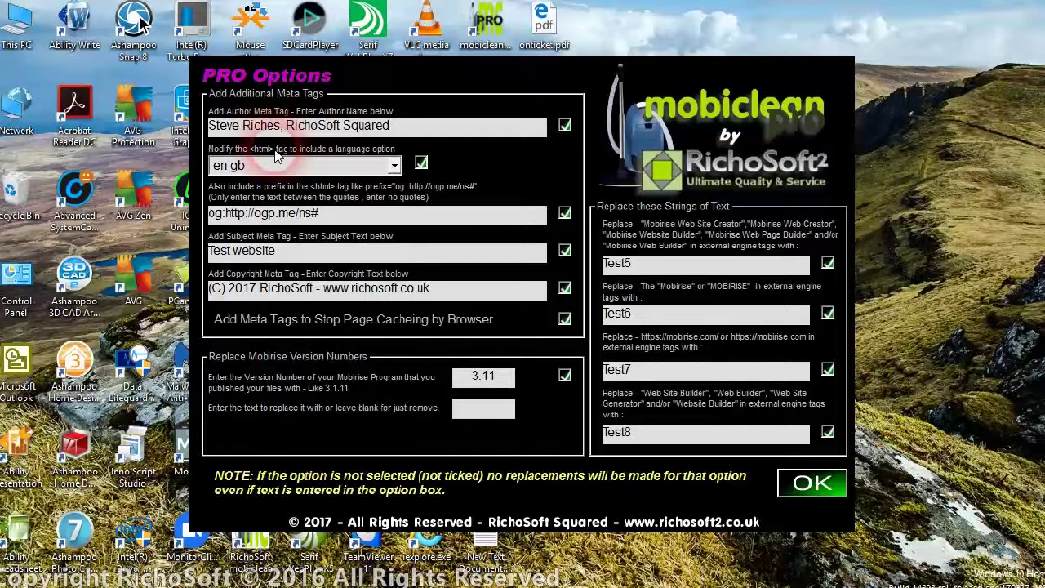
click(421, 163)
click(421, 163)
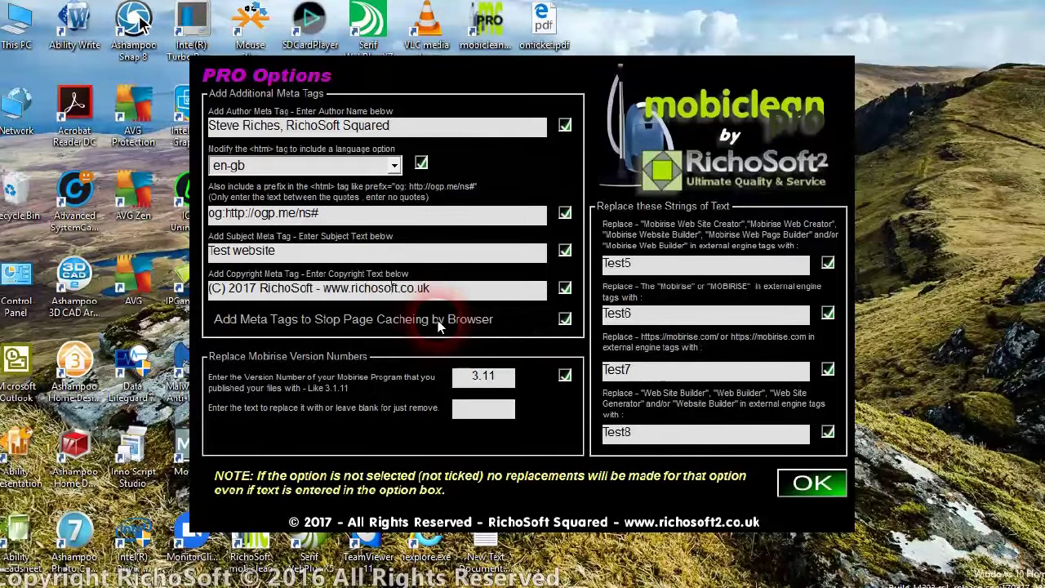
click(564, 321)
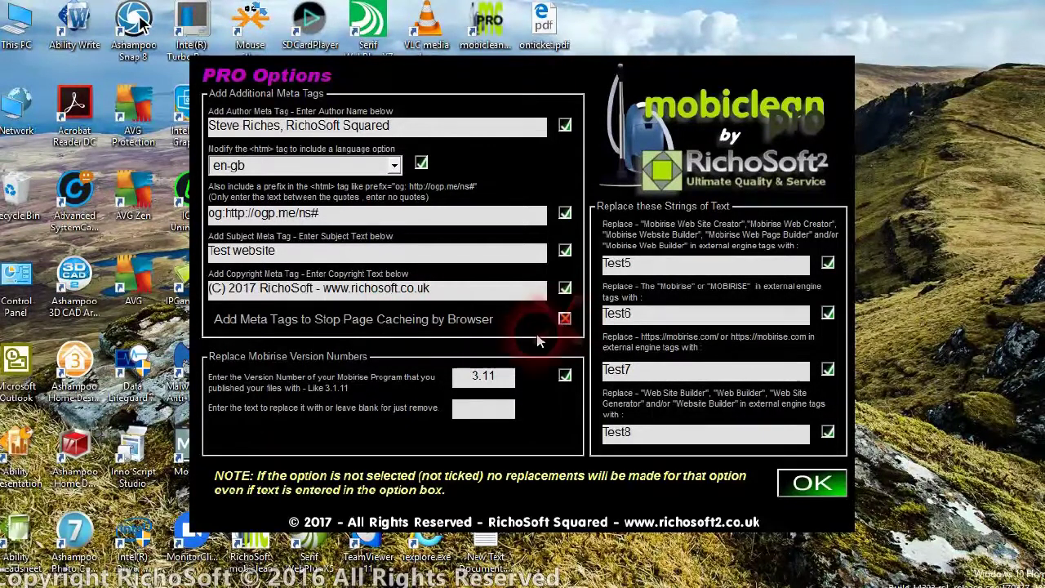
click(564, 320)
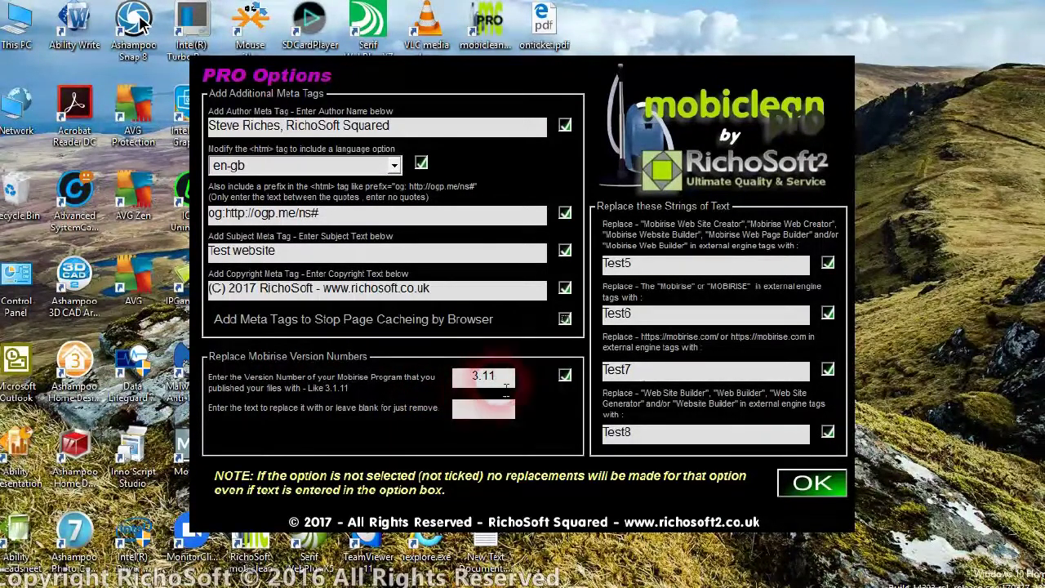
click(480, 381)
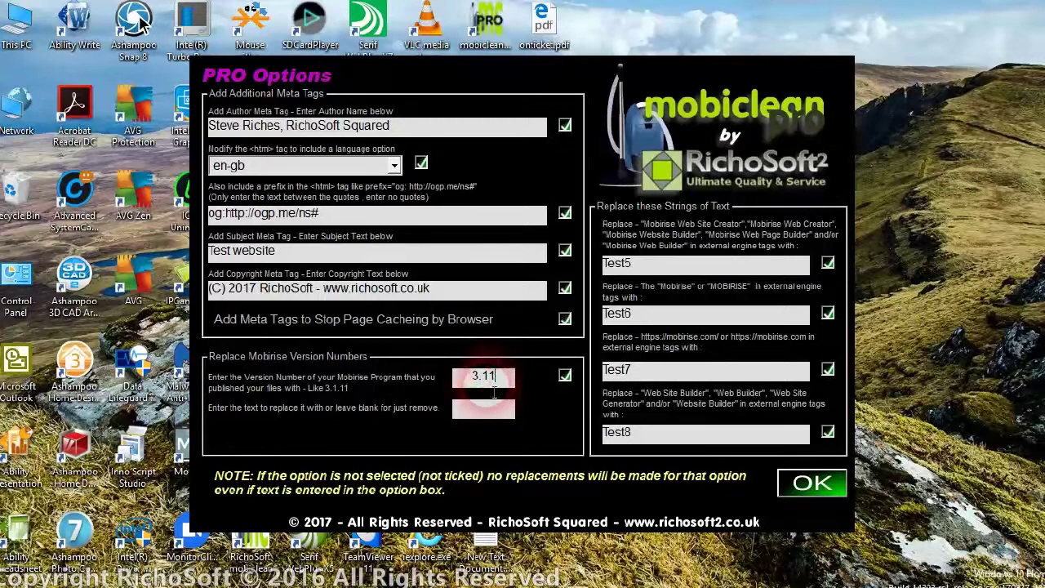
double_click(481, 377)
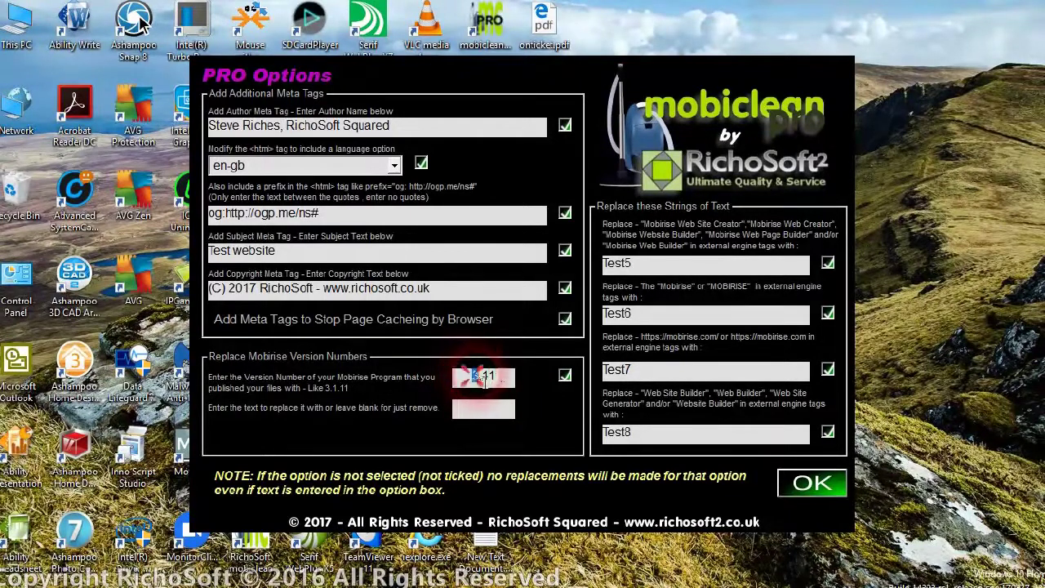
click(482, 408)
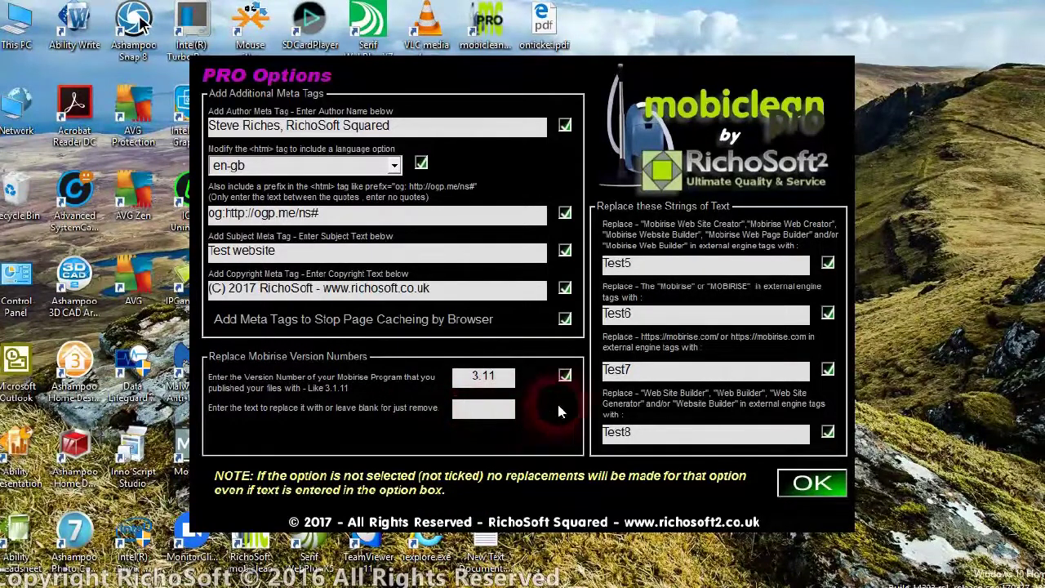
click(564, 377)
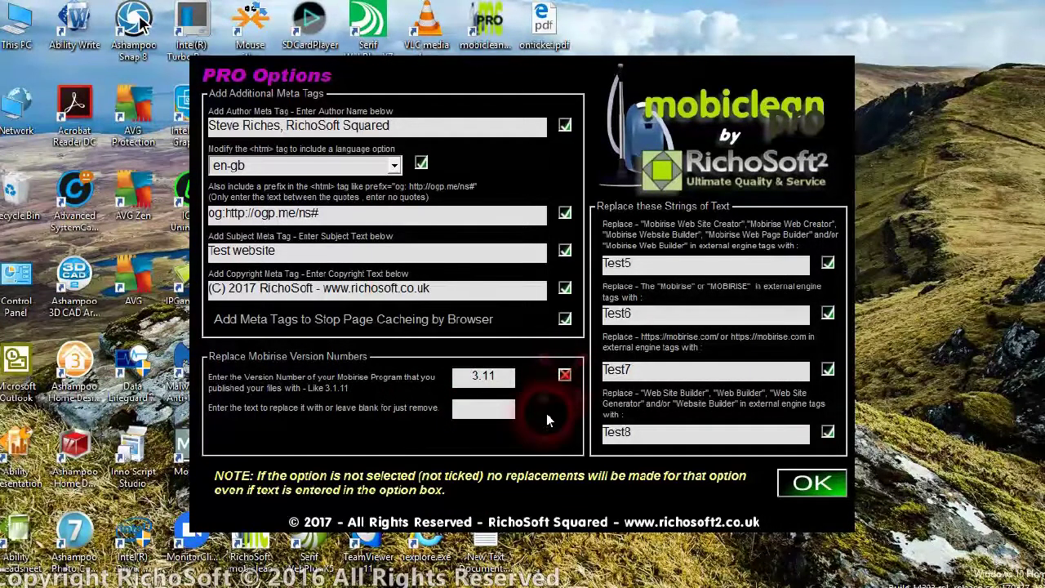
click(564, 377)
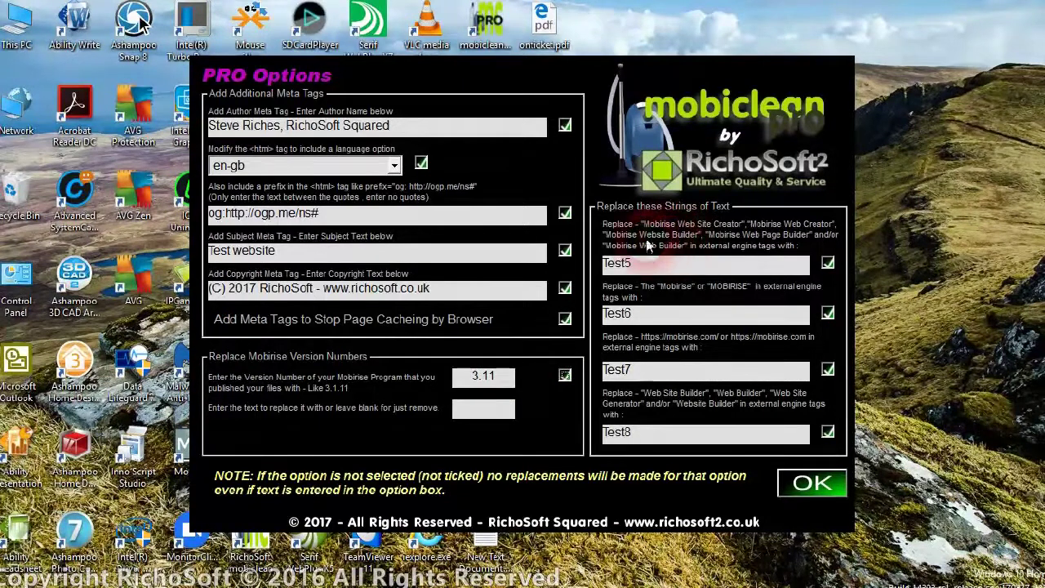
- Enable the Test5 string replacement and confirm the PRO options
click(753, 233)
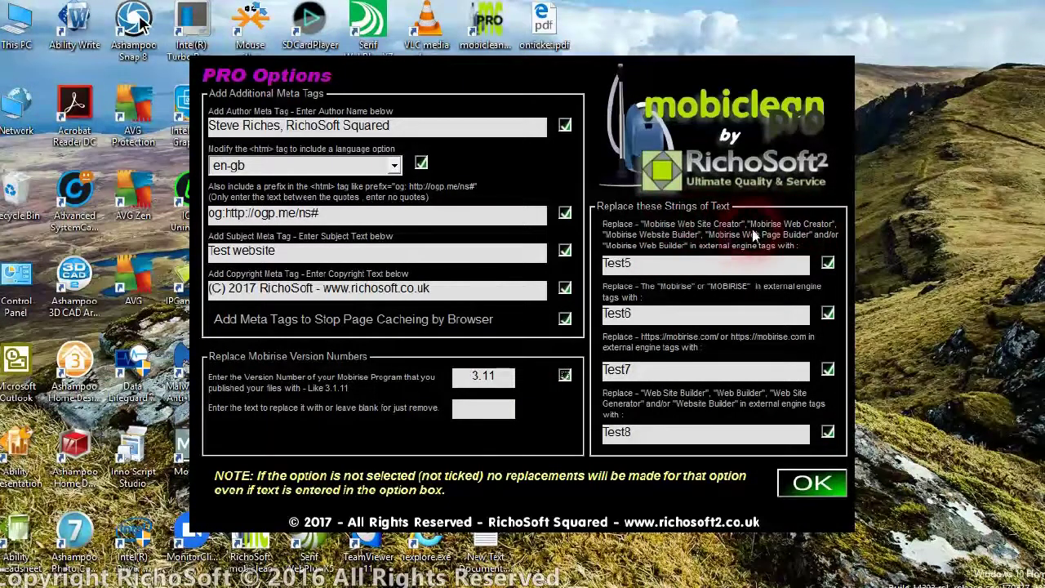
click(694, 244)
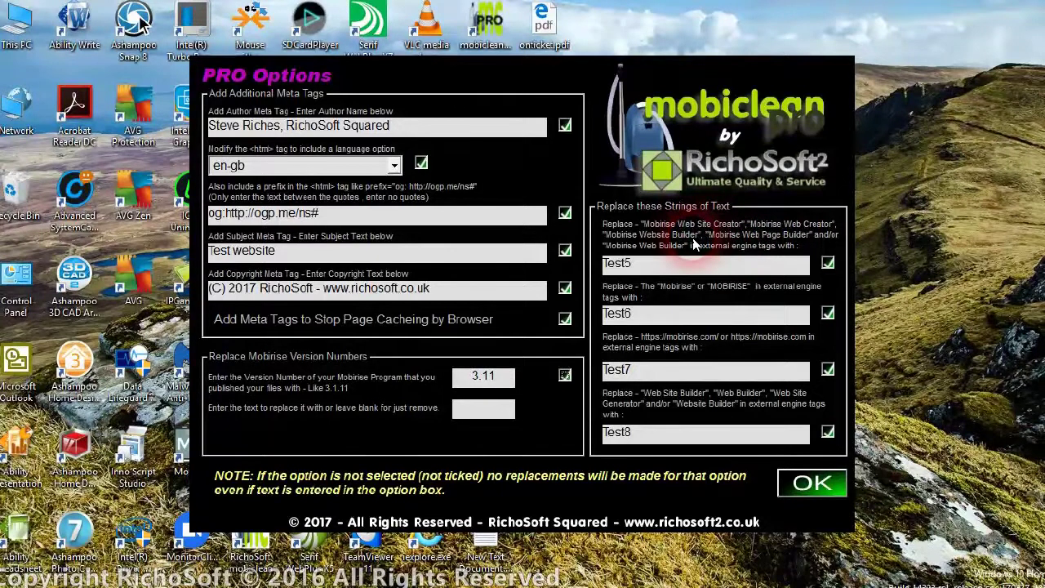
click(666, 268)
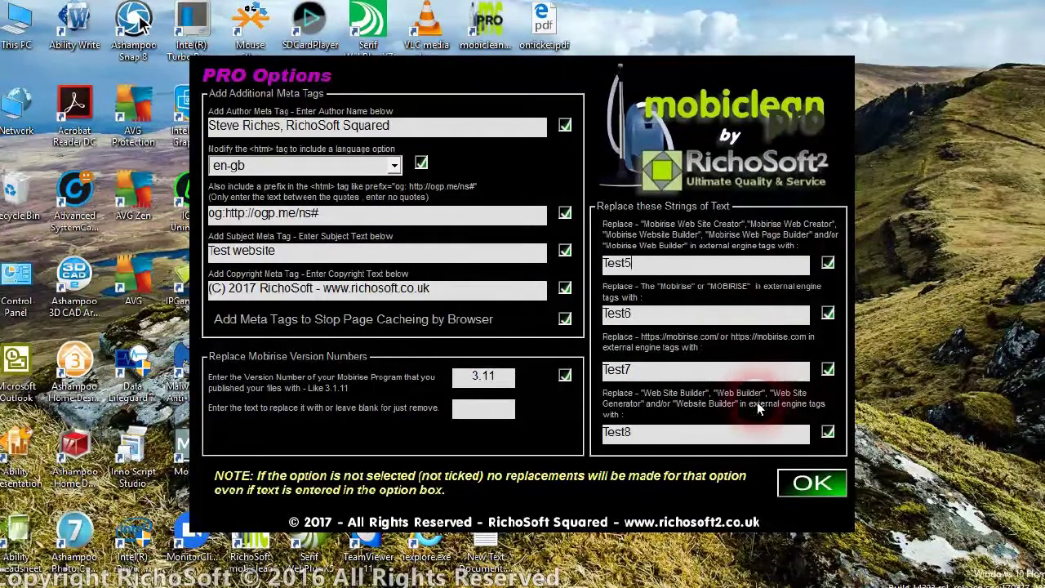
click(828, 264)
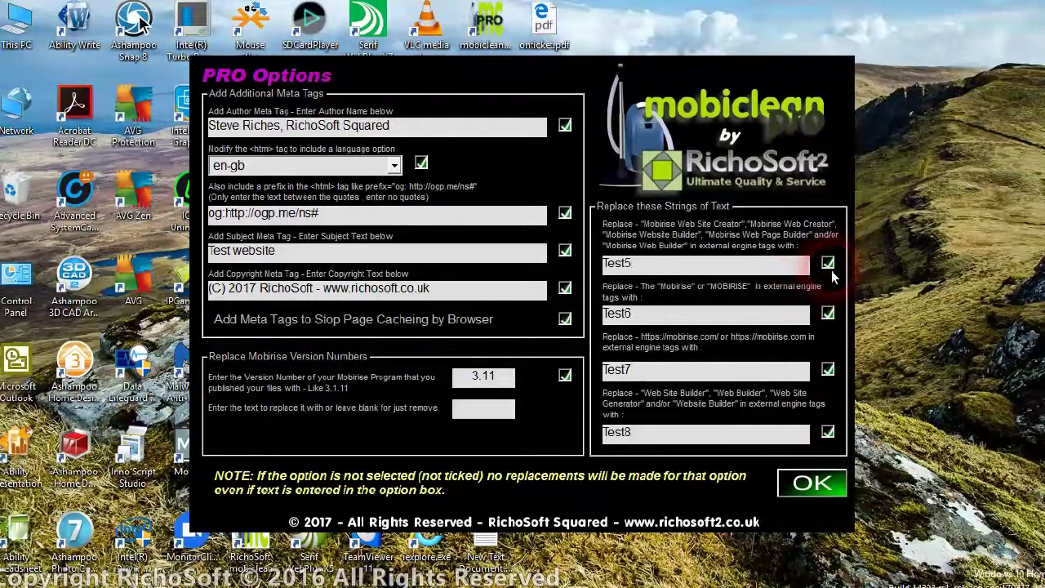
click(807, 483)
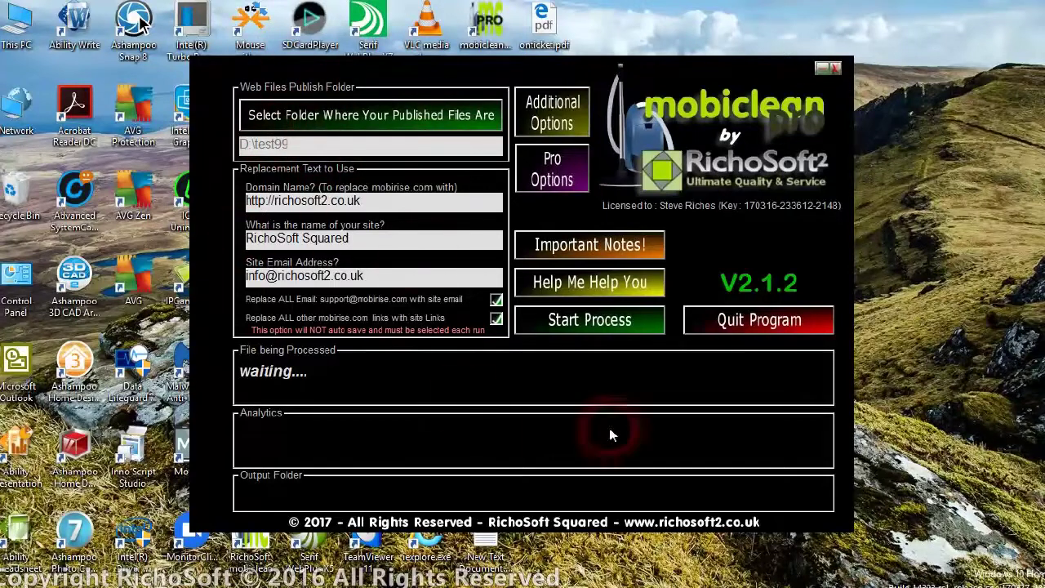
- Run the cleaning process to 'Job Done!' with 1236 replacements and open the D:\test101 output folder
click(606, 325)
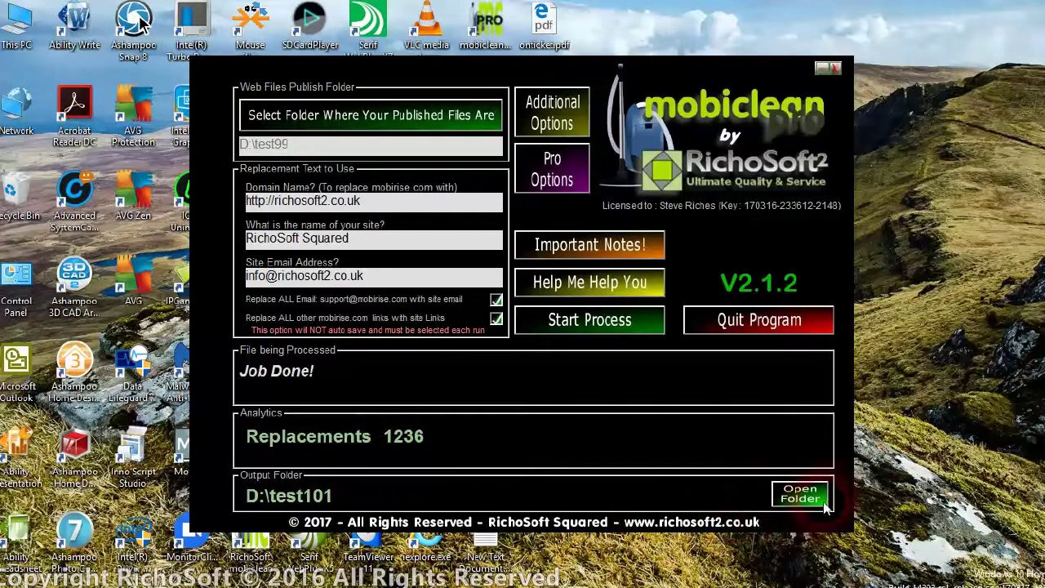
click(791, 490)
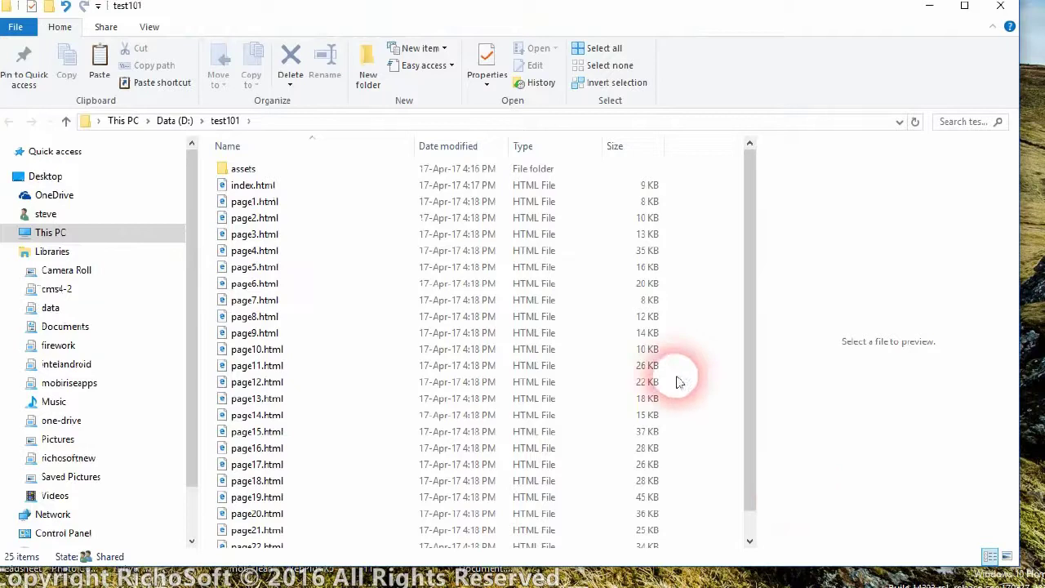
- Open test101's index.html in Notepad++ using Edit with Notepad++
double_click(260, 188)
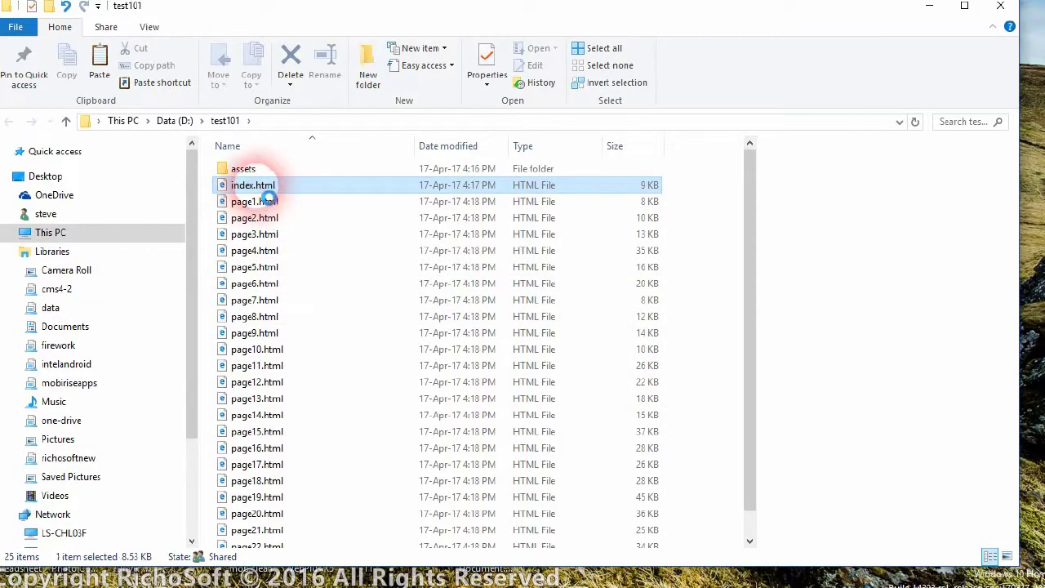
right_click(254, 187)
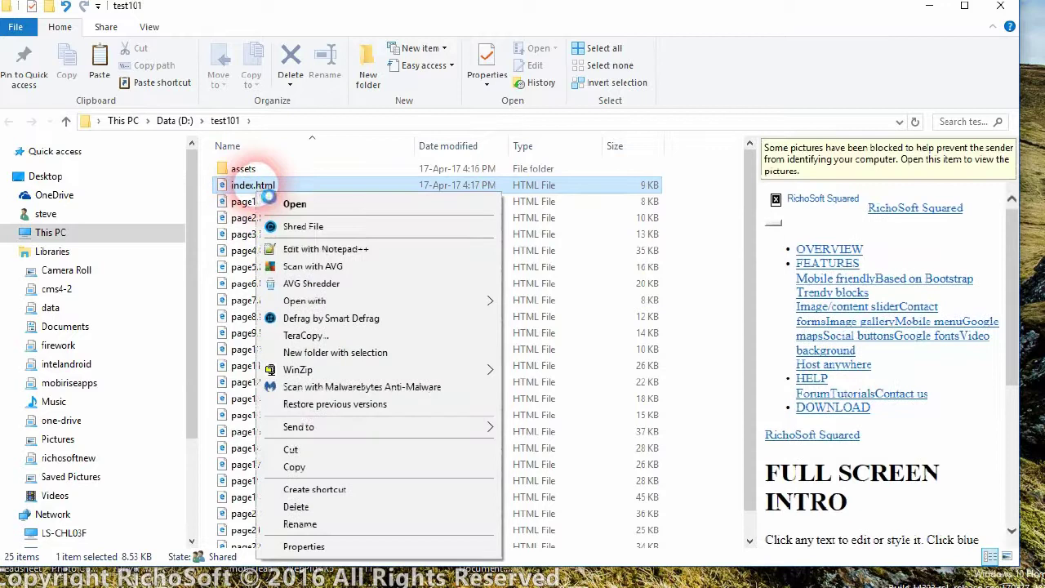
click(308, 251)
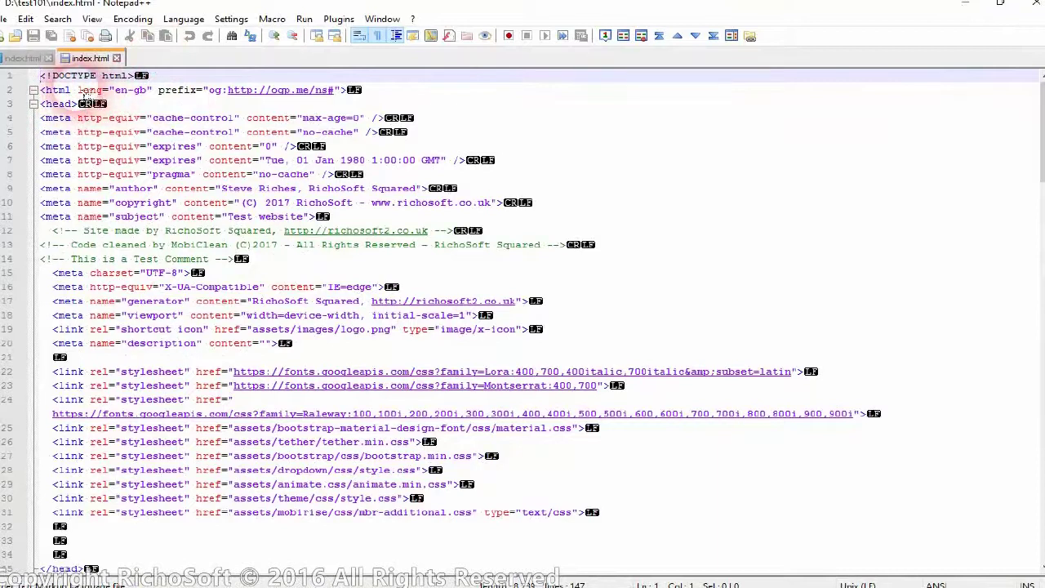
drag(77, 91, 341, 91)
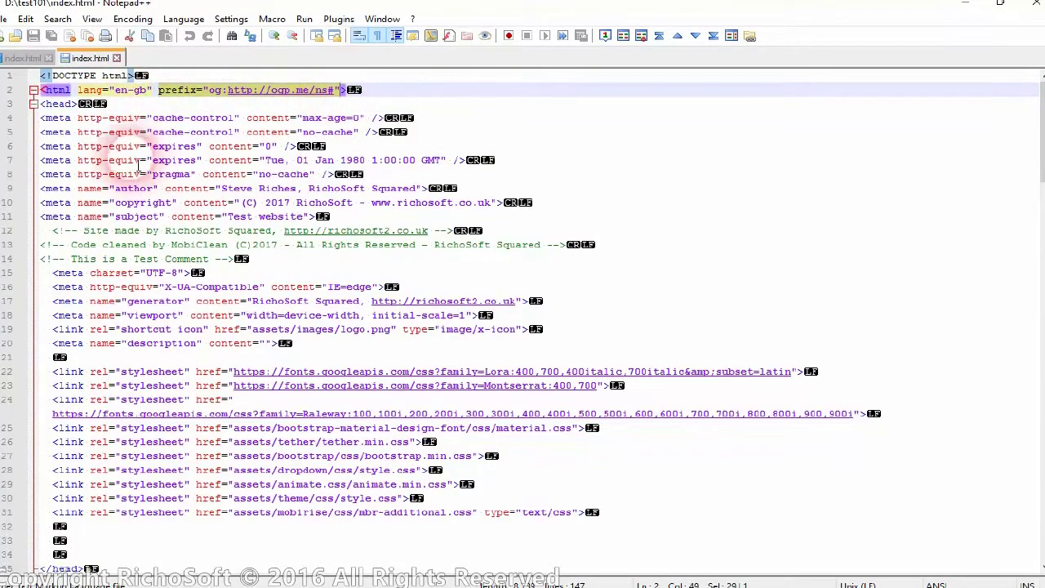
click(152, 118)
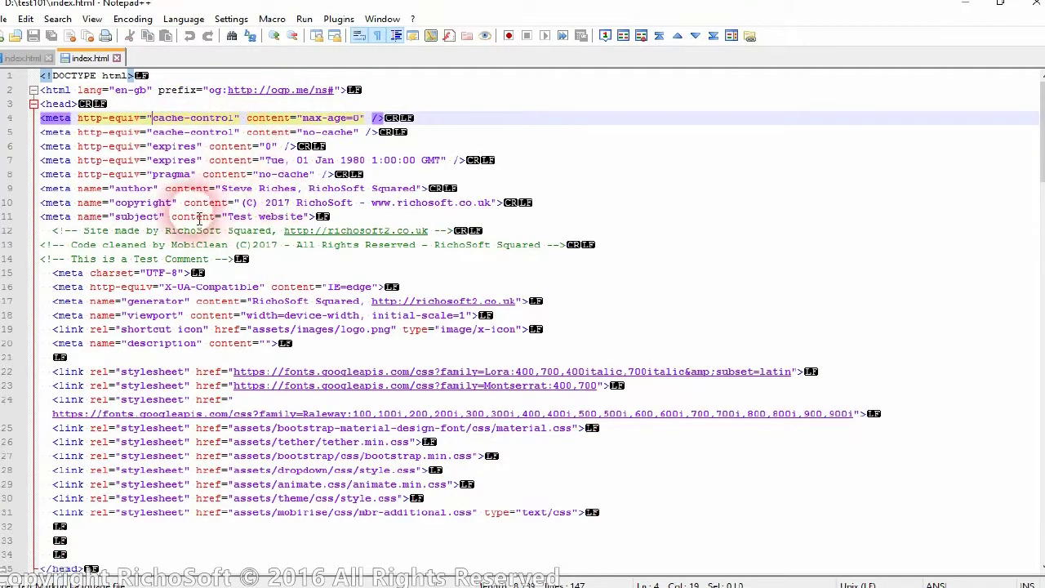
click(137, 189)
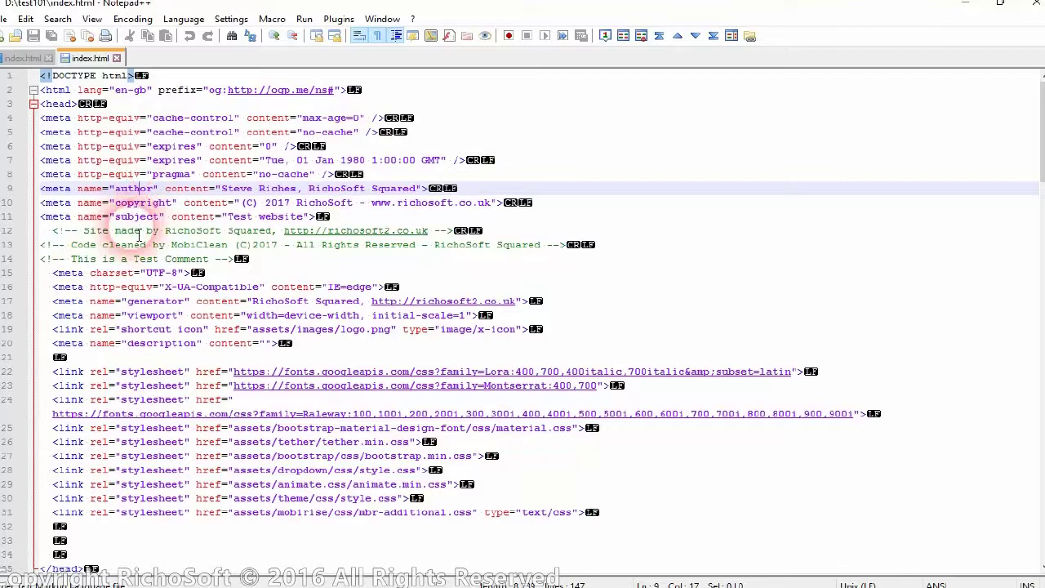
click(144, 203)
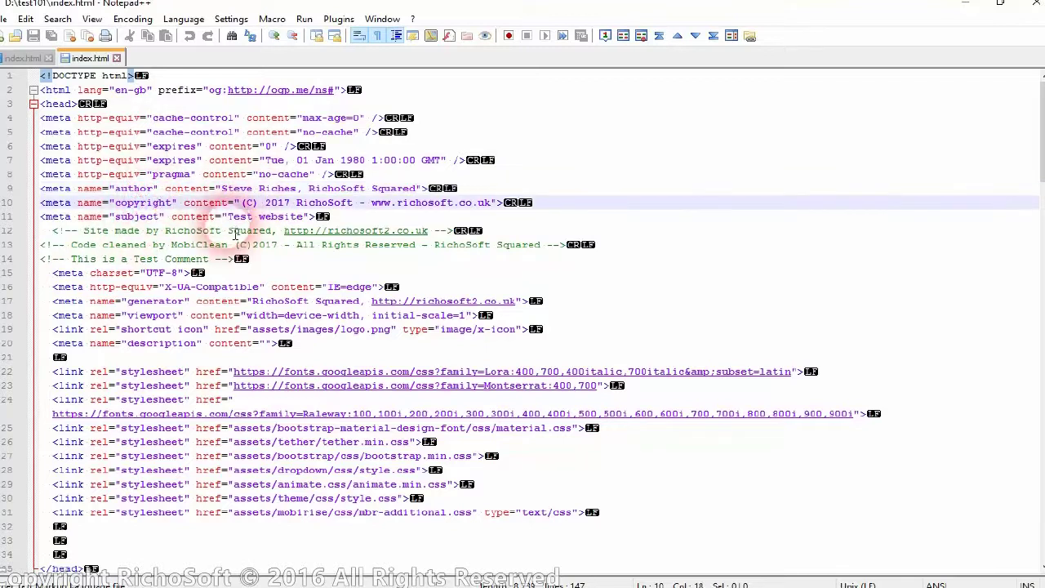
click(140, 217)
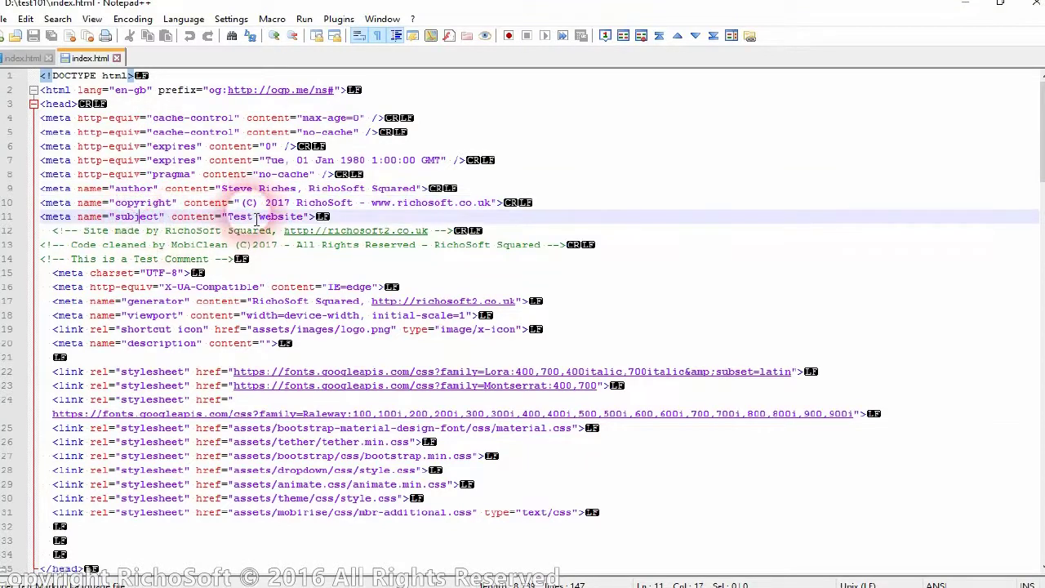
scroll(261, 227, down, 1)
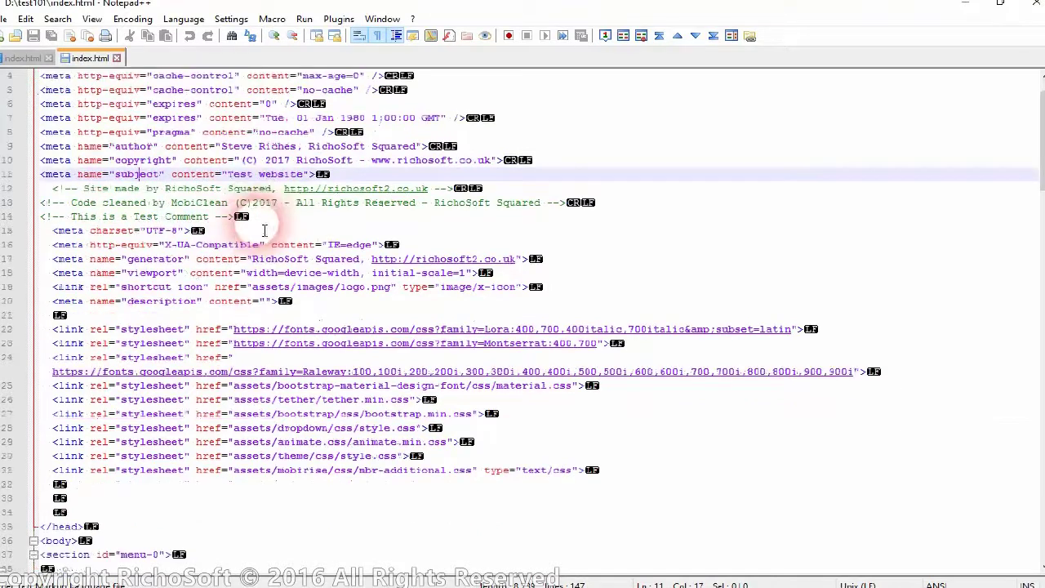
click(85, 190)
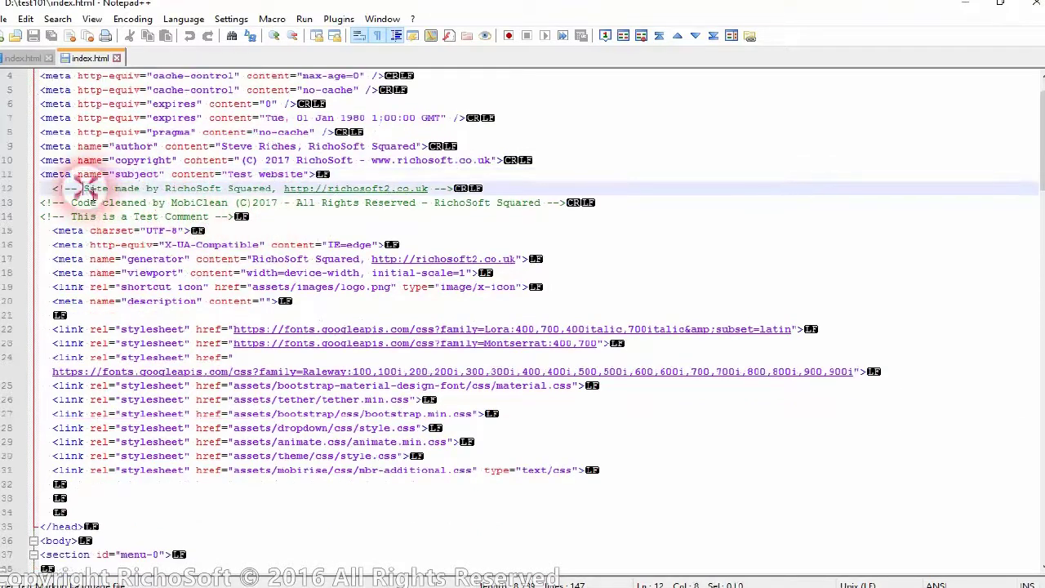
drag(85, 189, 310, 189)
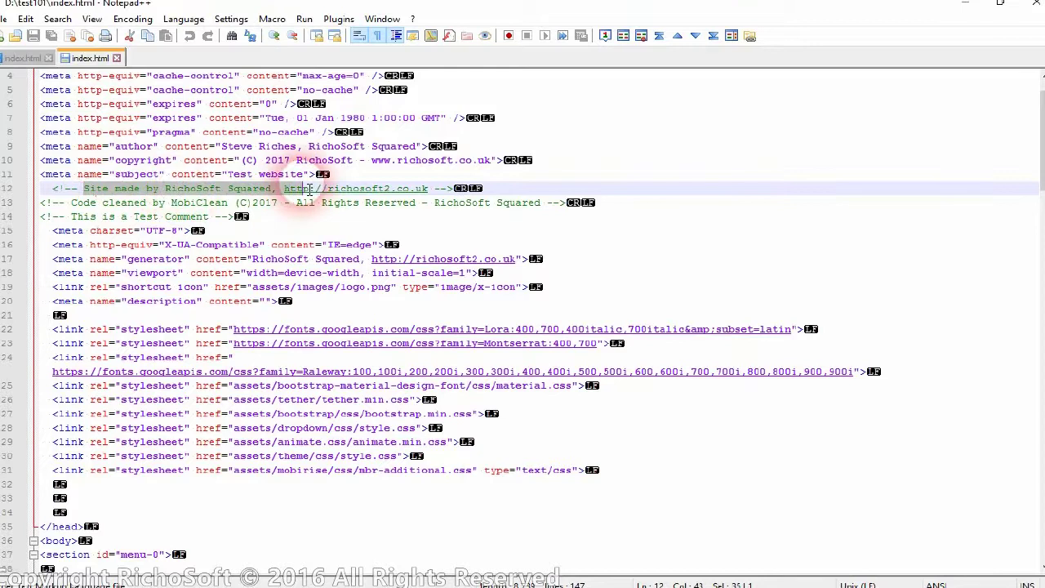
click(210, 188)
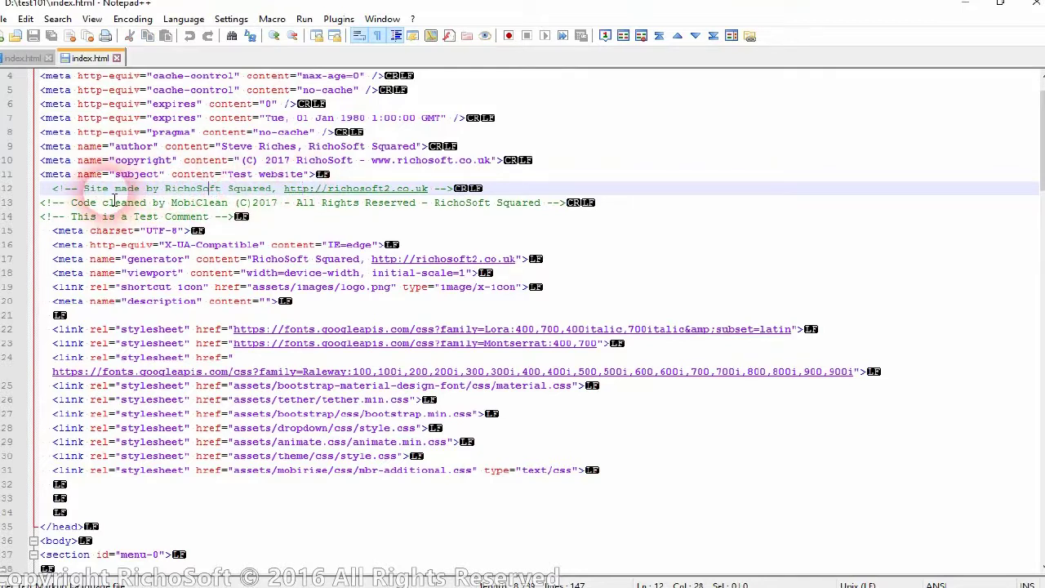
drag(96, 189, 429, 190)
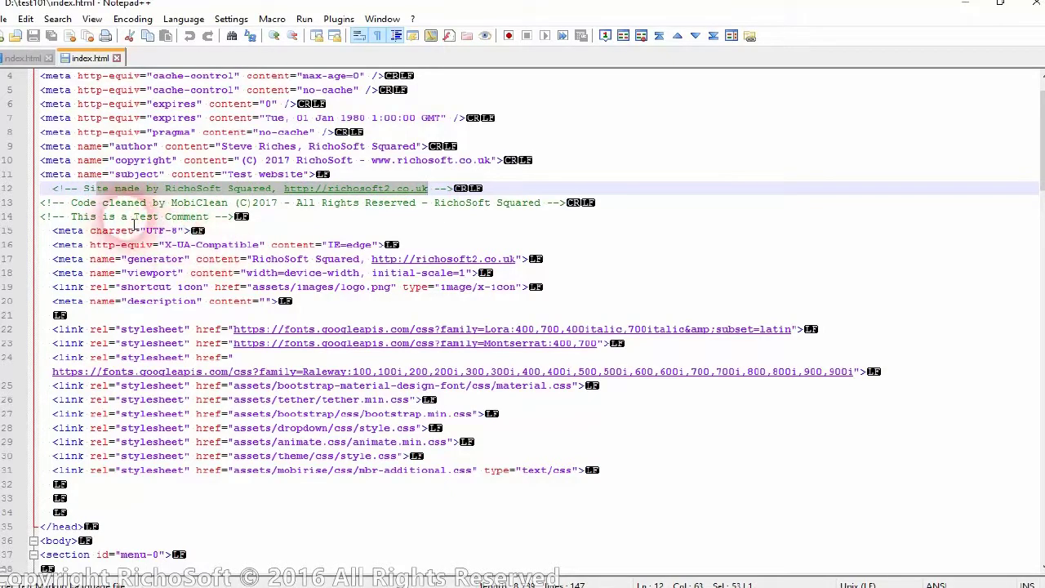
drag(72, 204, 365, 206)
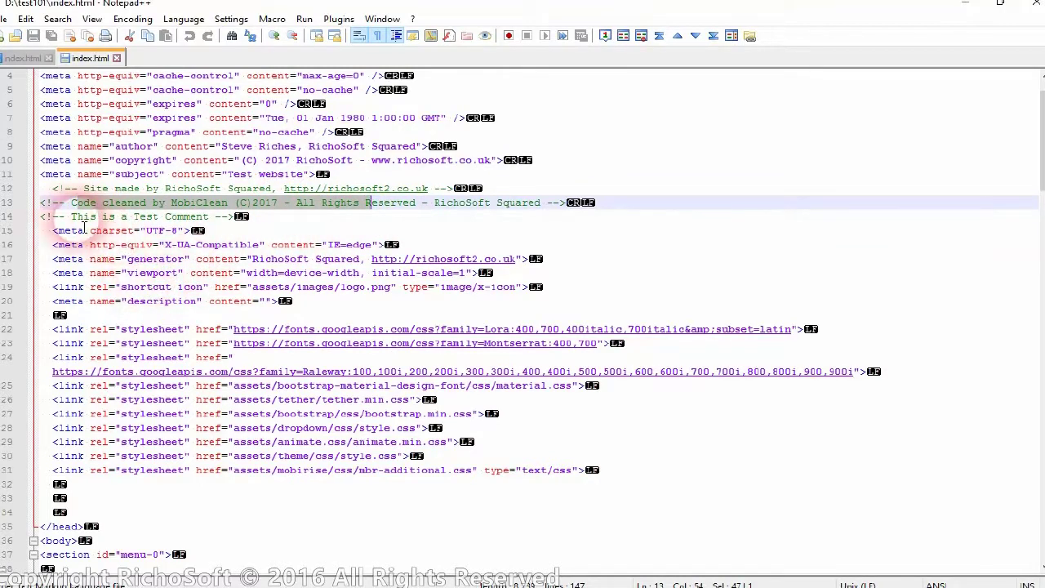
drag(71, 217, 219, 221)
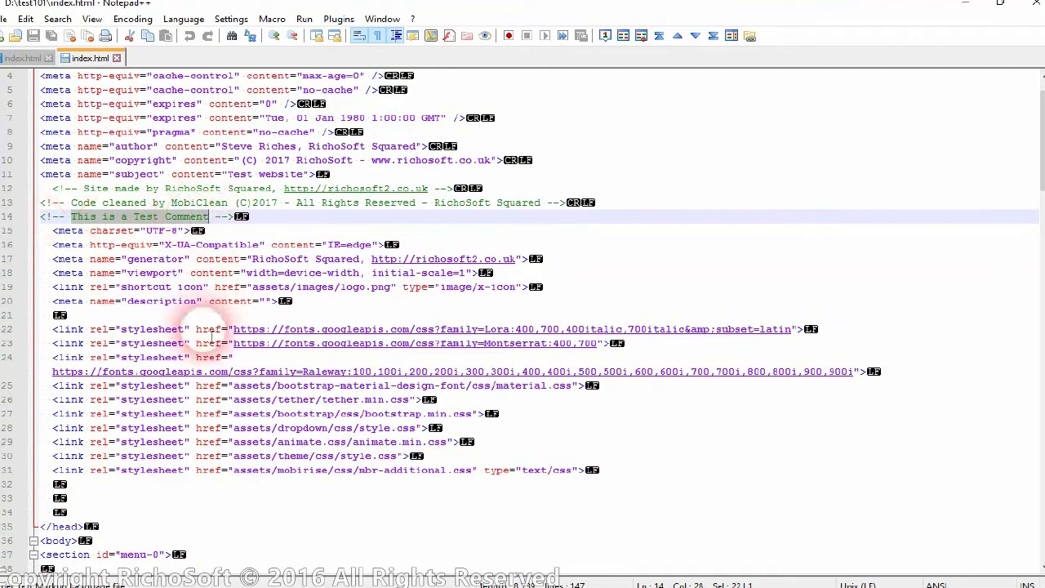
click(279, 205)
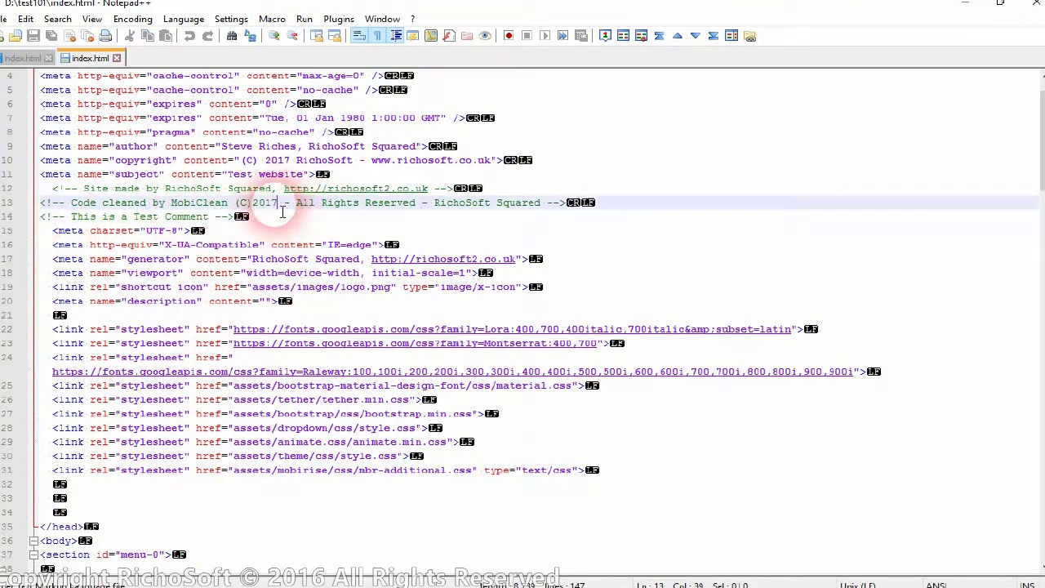
scroll(277, 215, down, 2)
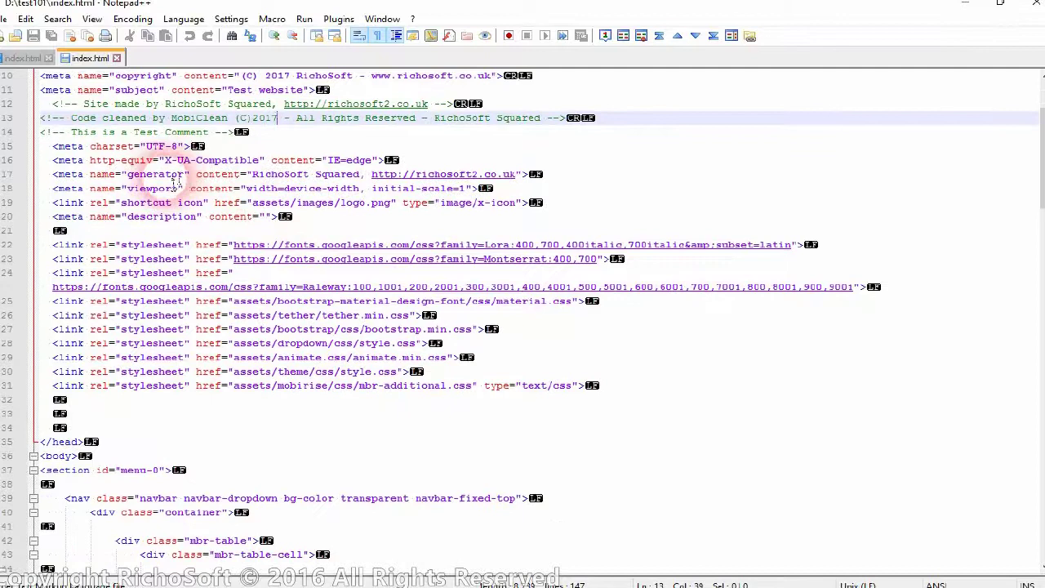
drag(253, 175, 563, 178)
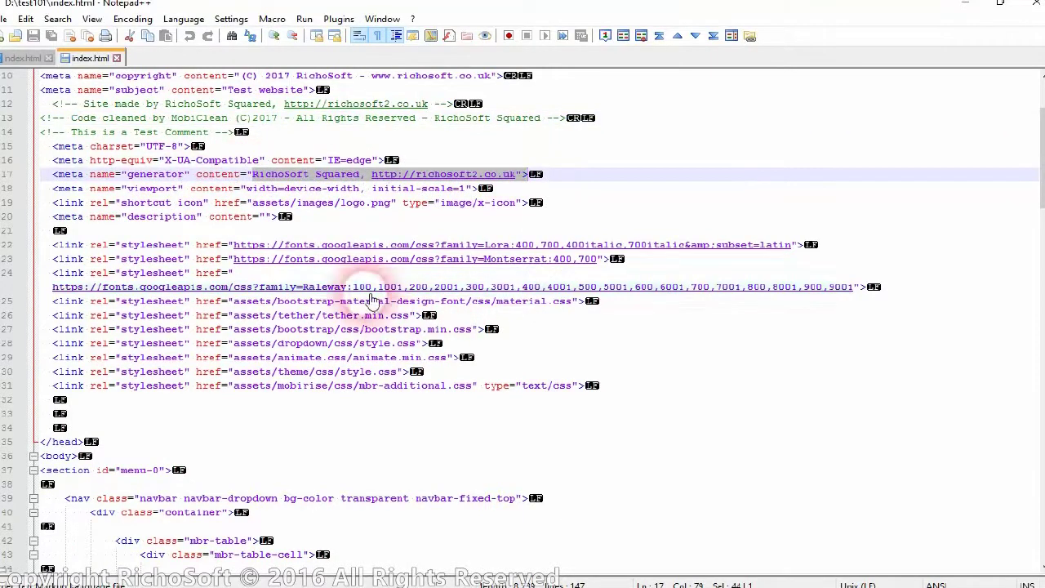
scroll(313, 231, down, 2)
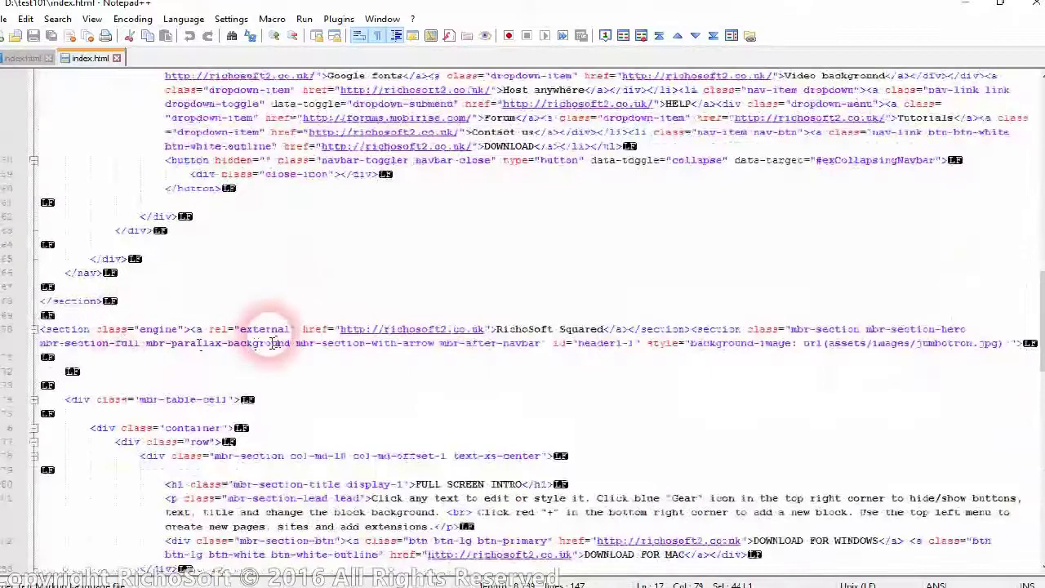
double_click(544, 335)
drag(544, 335, 604, 332)
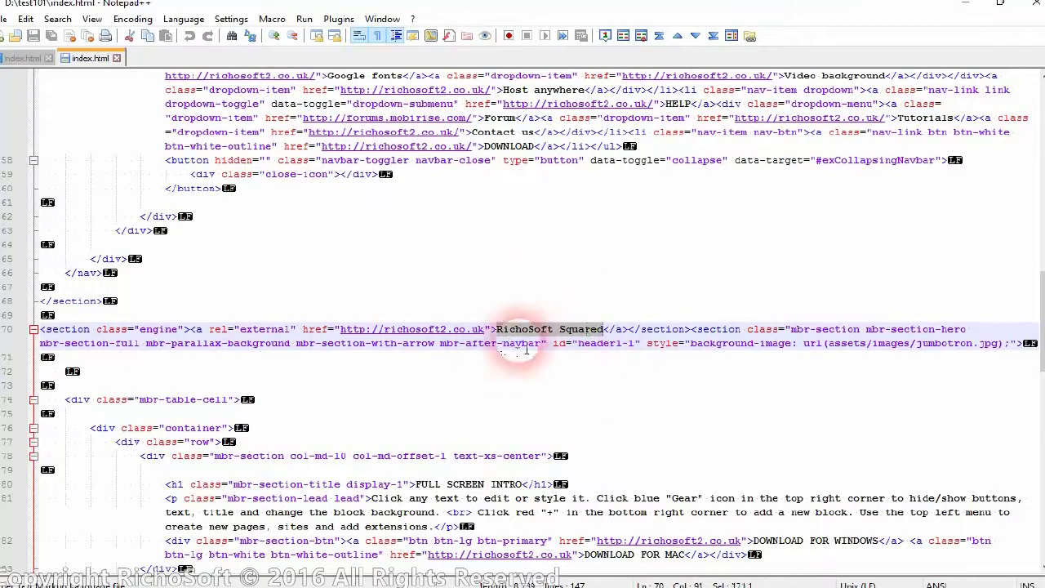
scroll(507, 386, down, 1)
scroll(507, 386, down, 6)
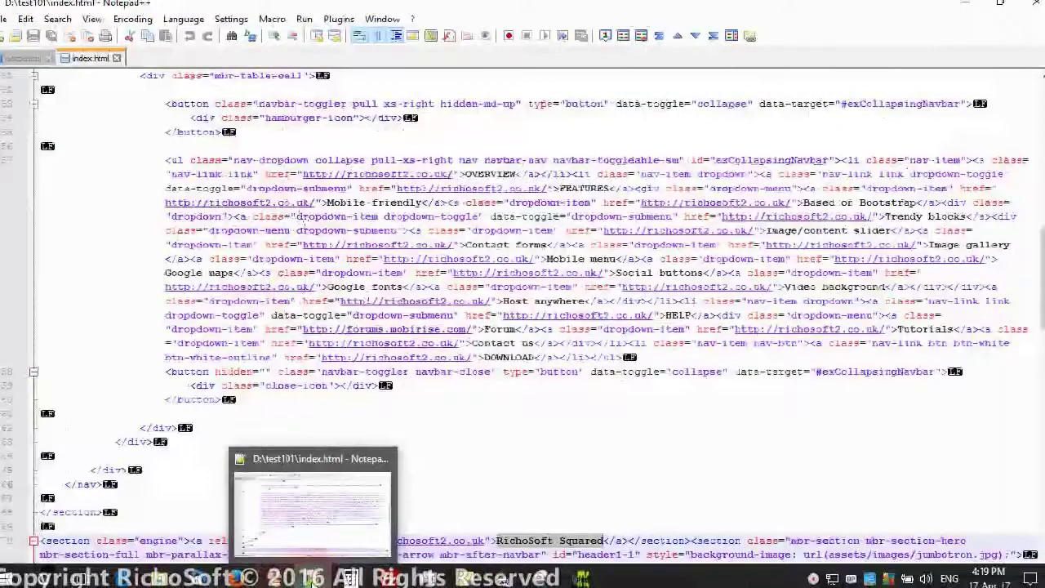
mouse_move(185, 578)
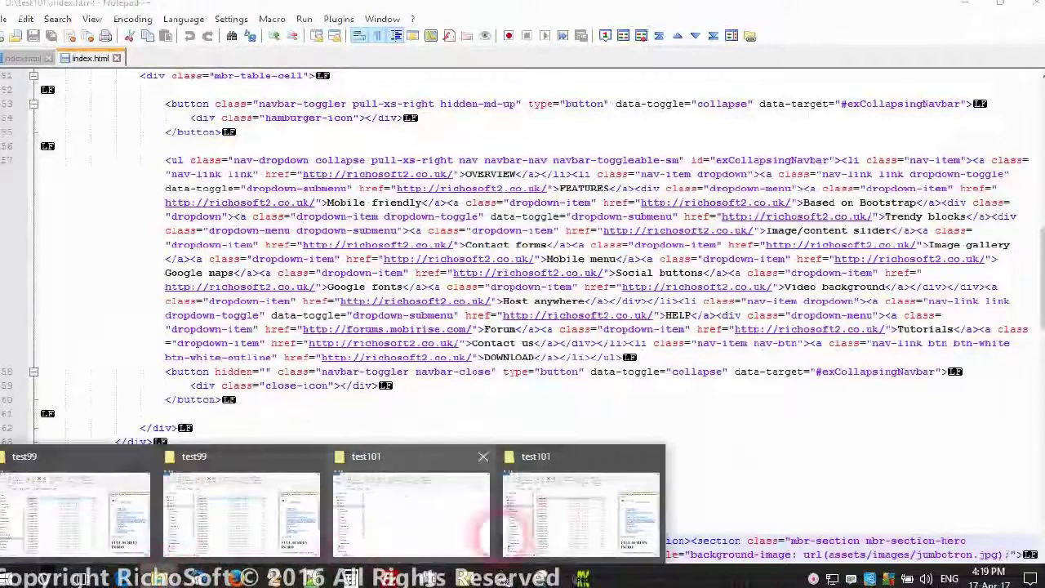
- In the test101 window, go into assets\theme\js and open script.js in Notepad++
click(541, 461)
click(245, 170)
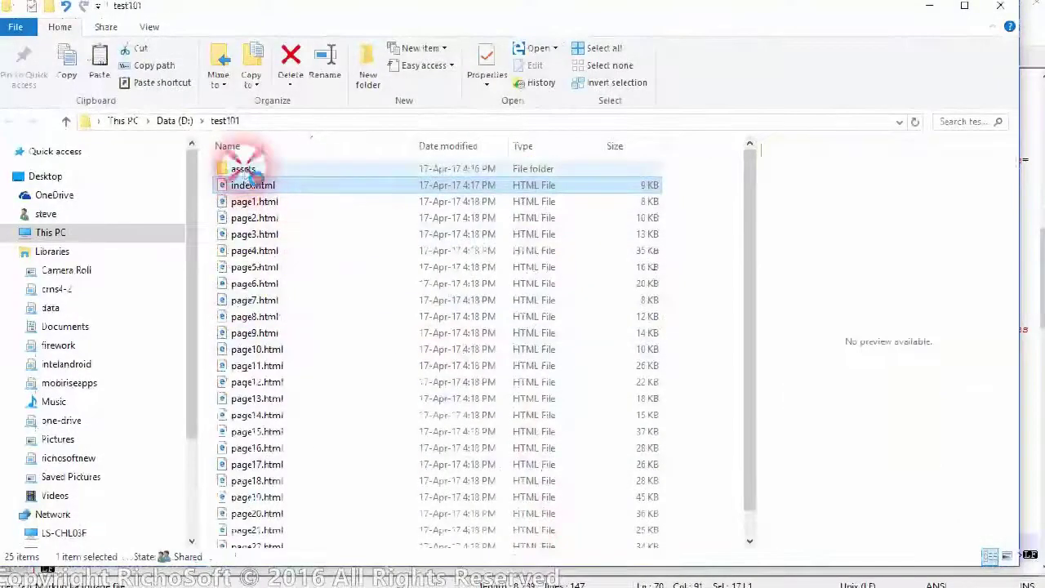
double_click(244, 170)
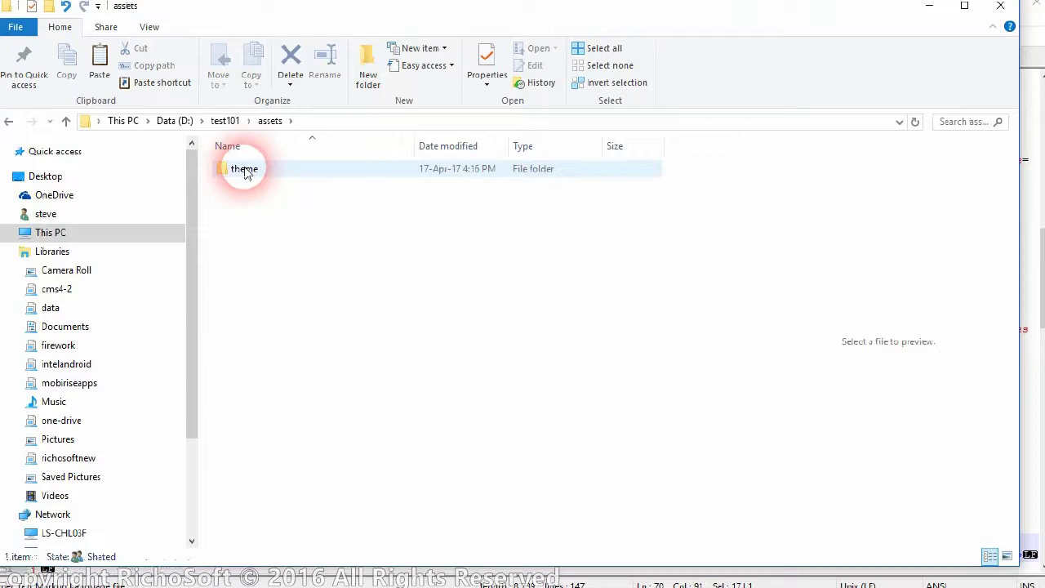
click(245, 171)
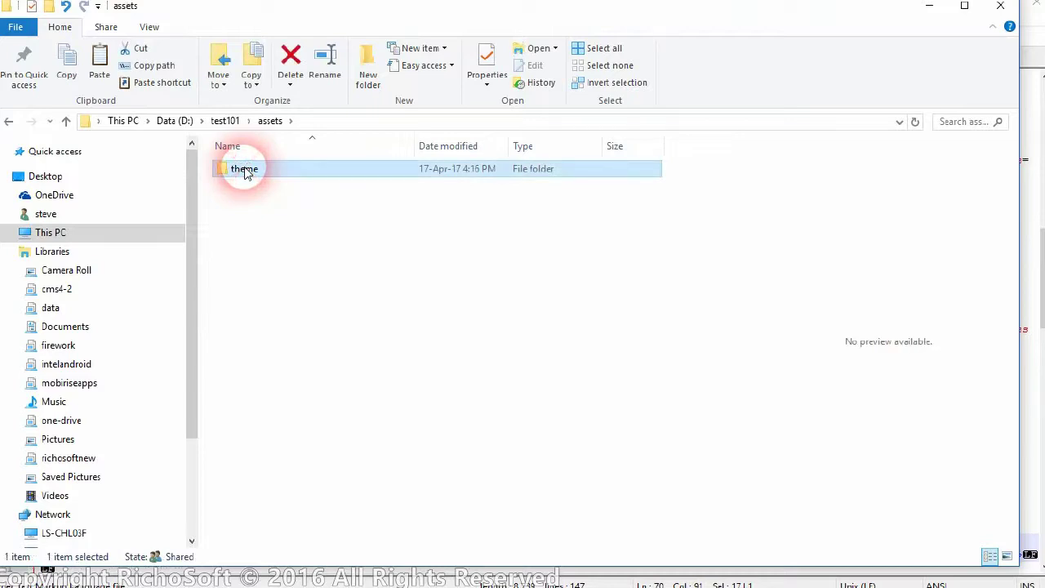
double_click(245, 170)
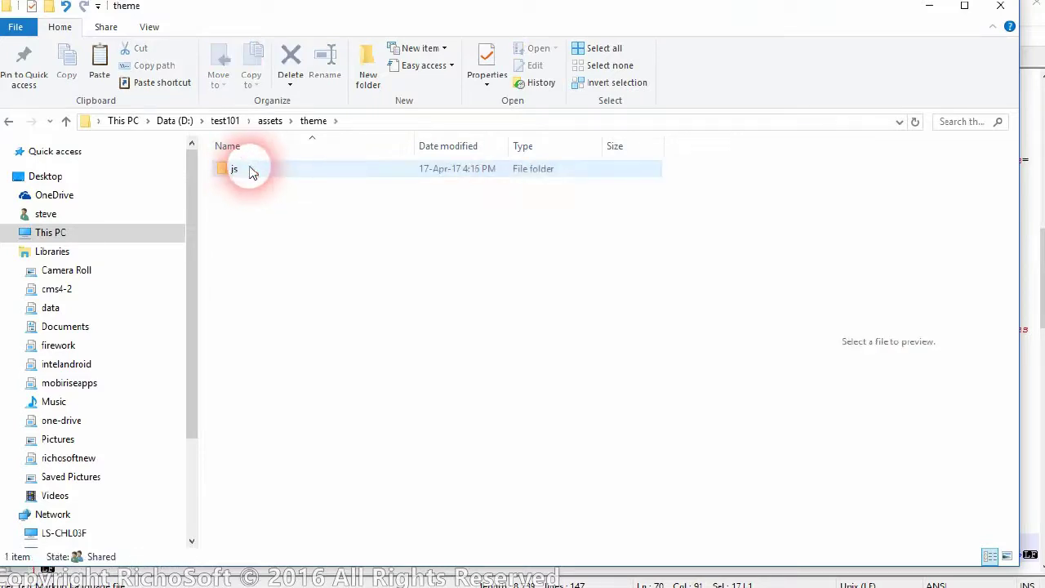
double_click(245, 169)
right_click(249, 169)
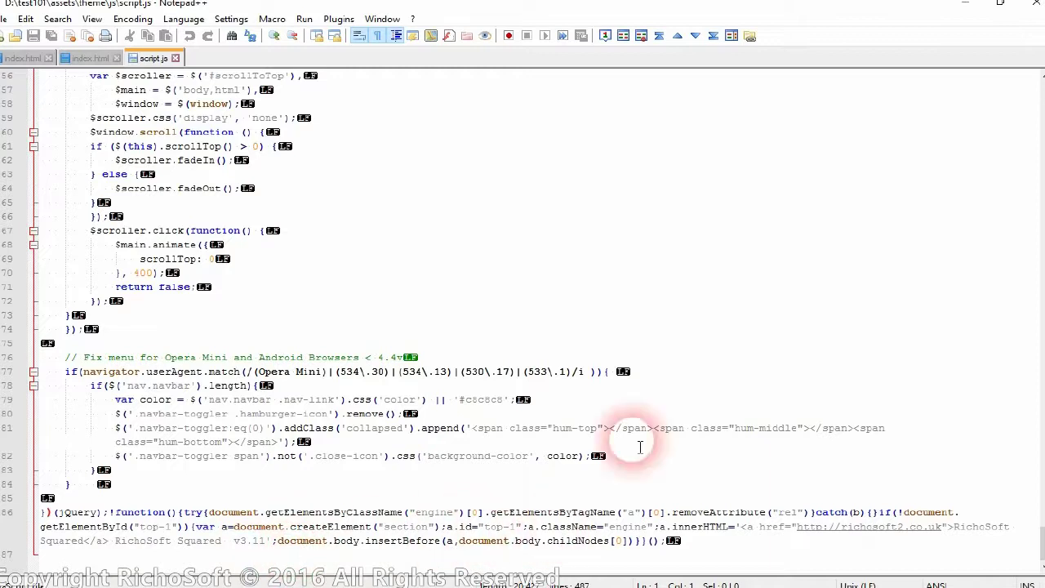
- Minimise Notepad++ and File Explorer to reveal mobiclean's Job Done summary with 1236 replacements
click(481, 204)
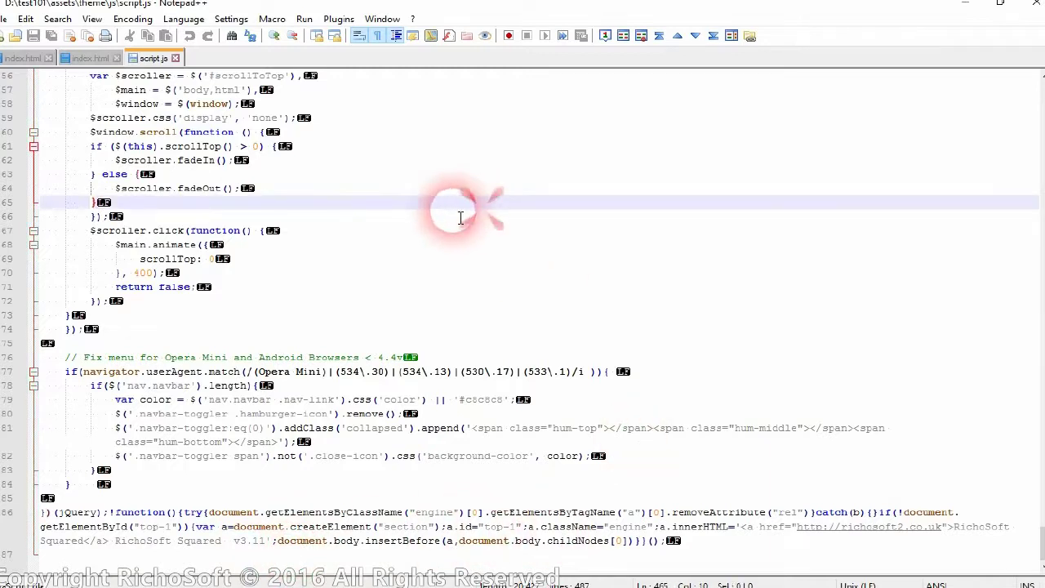
click(970, 5)
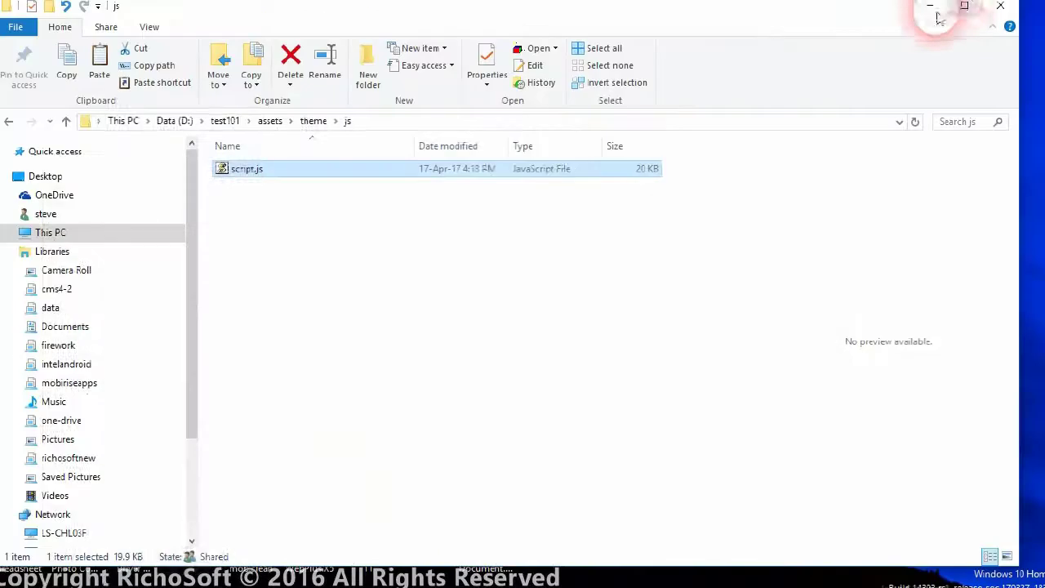
click(933, 8)
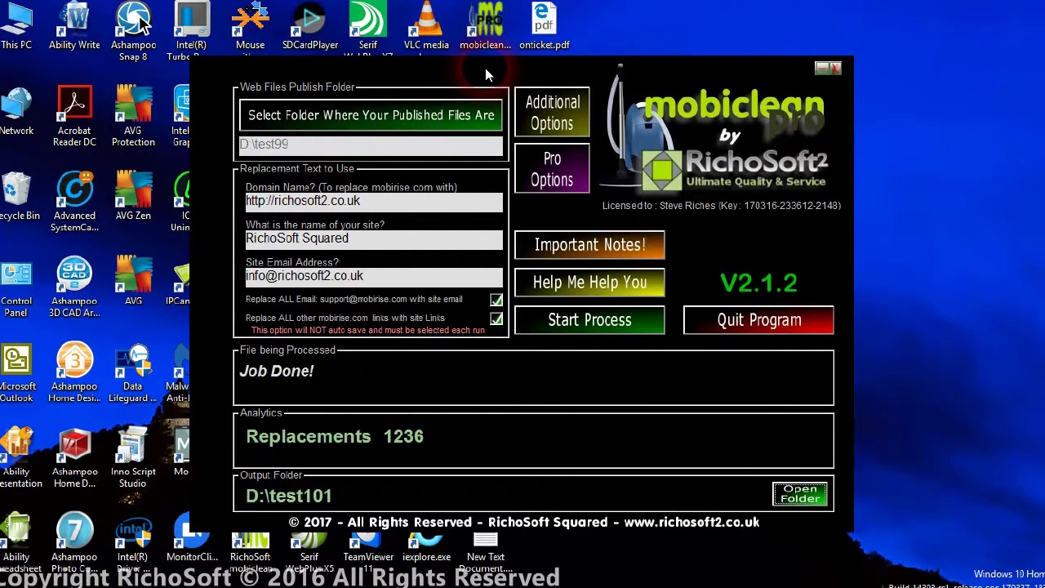
- Drag the mobiclean Pro results window (1236 replacements, D:\test101) toward the top-left of the desktop
drag(485, 68, 434, 20)
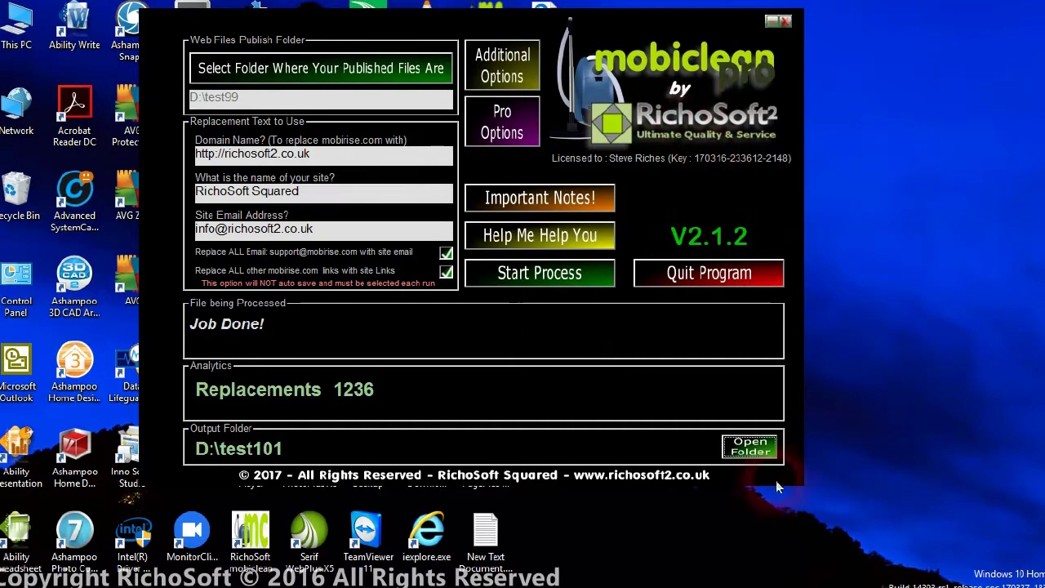
mouse_move(813, 580)
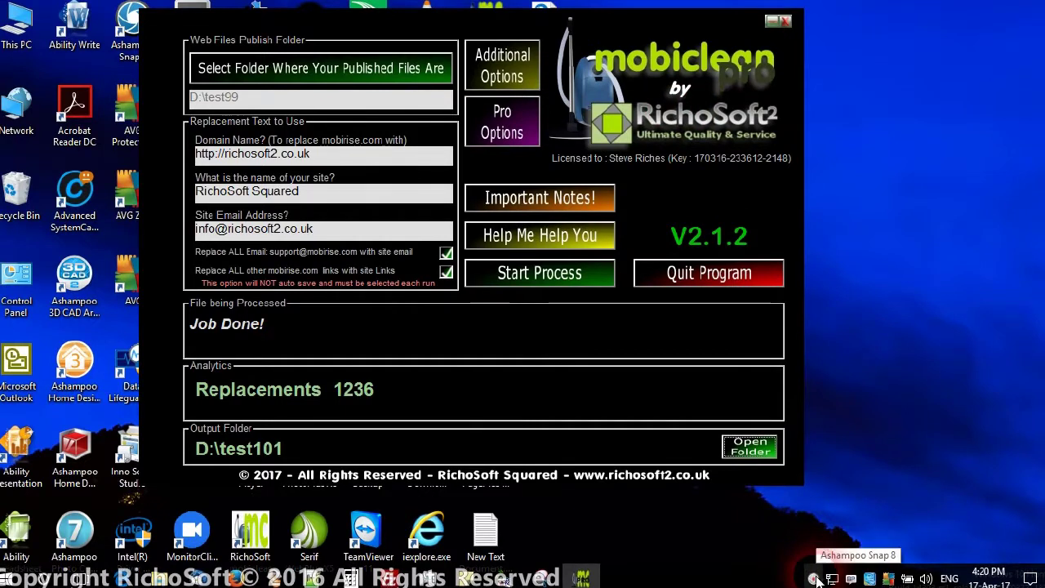